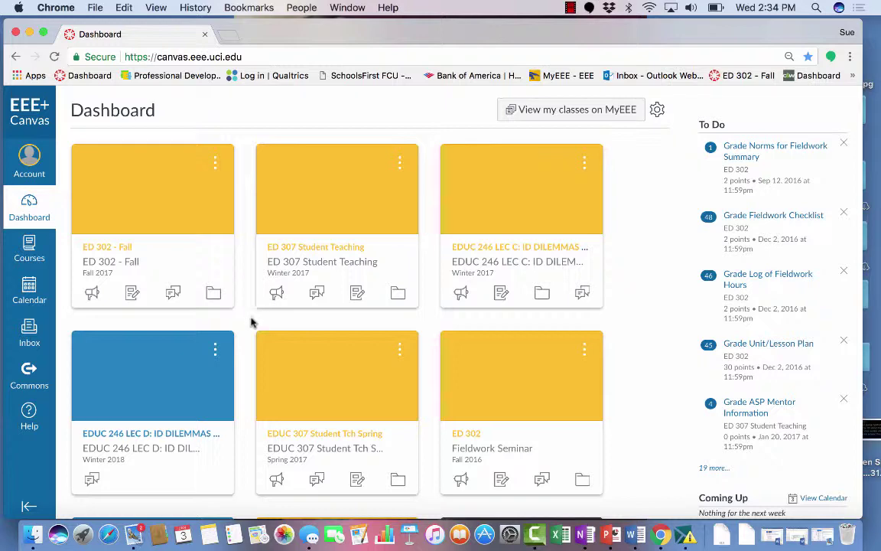
# Open the Student Teaching - ED 307 course for Winter 2018 from the dashboard and go to its modules
pyautogui.scroll(-2, 247, 325)
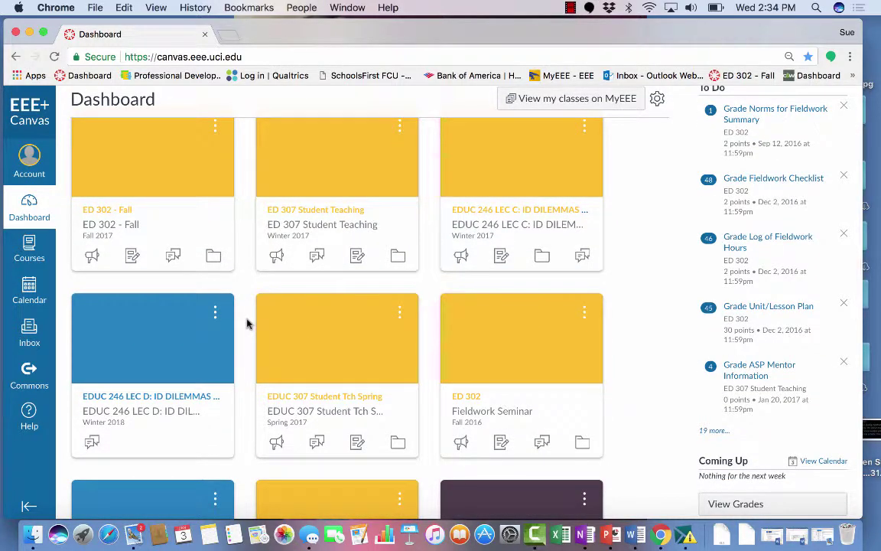
pyautogui.scroll(2, 246, 324)
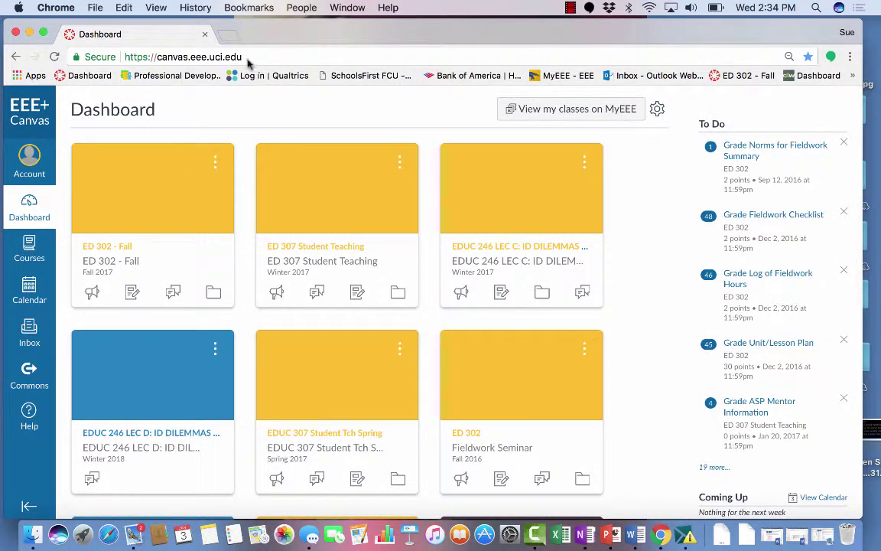
pyautogui.scroll(-3, 203, 113)
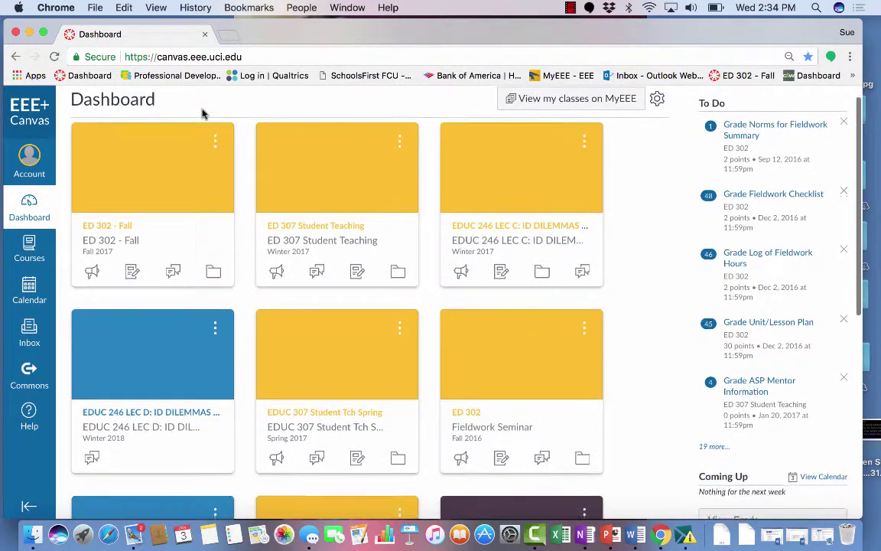
pyautogui.scroll(-10, 203, 112)
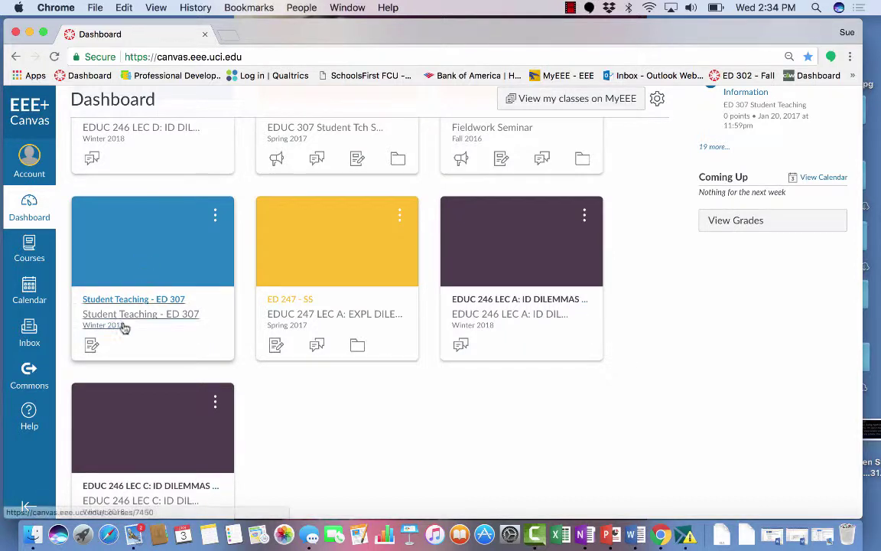
pyautogui.click(132, 267)
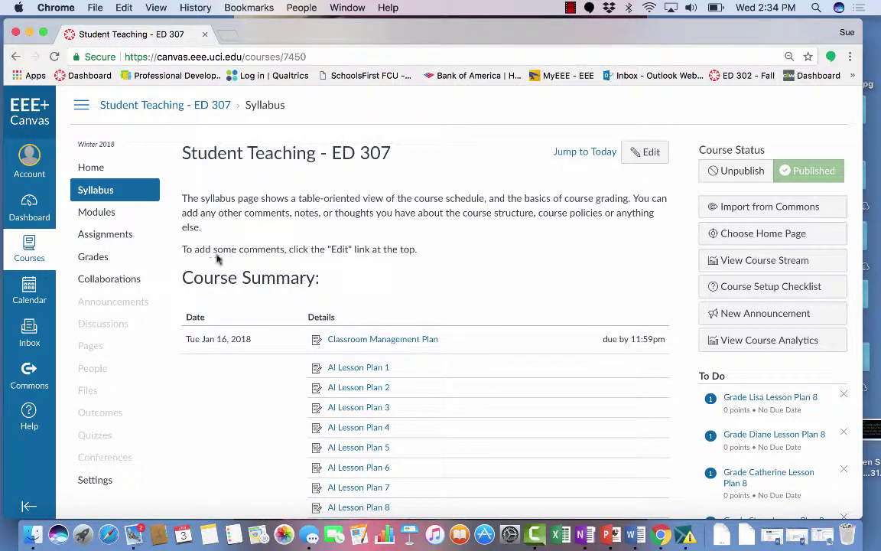
pyautogui.click(104, 218)
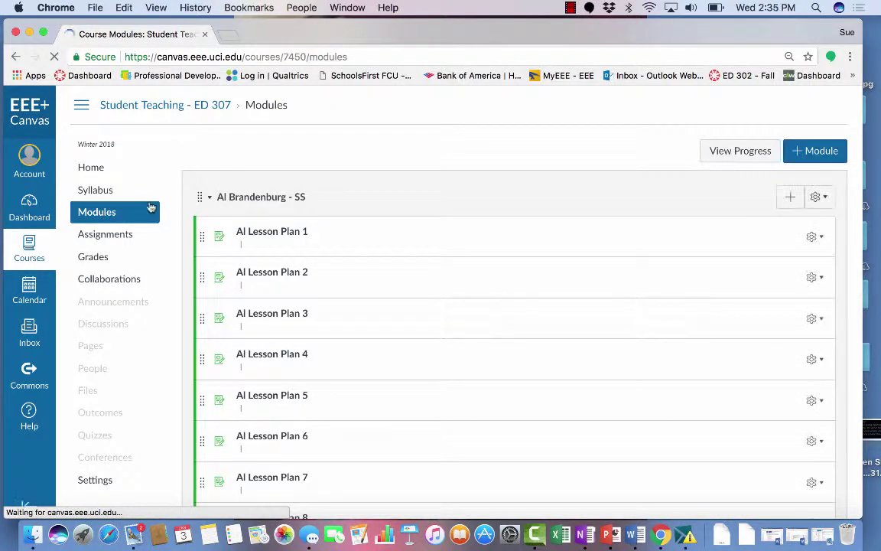
# Collapse the first supervisor's module and look through the list of supervisor, edTPA resources, Class Sessions and Class Documents modules
pyautogui.click(212, 199)
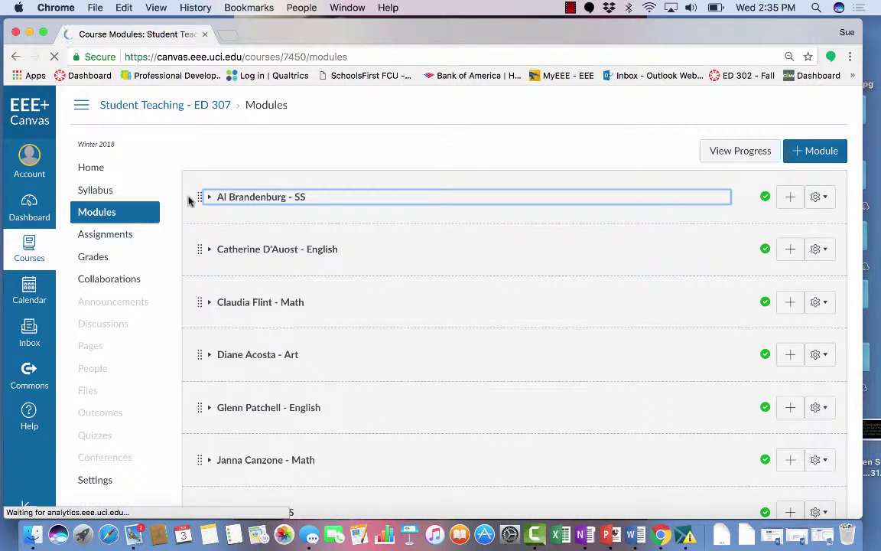
pyautogui.scroll(-5, 190, 200)
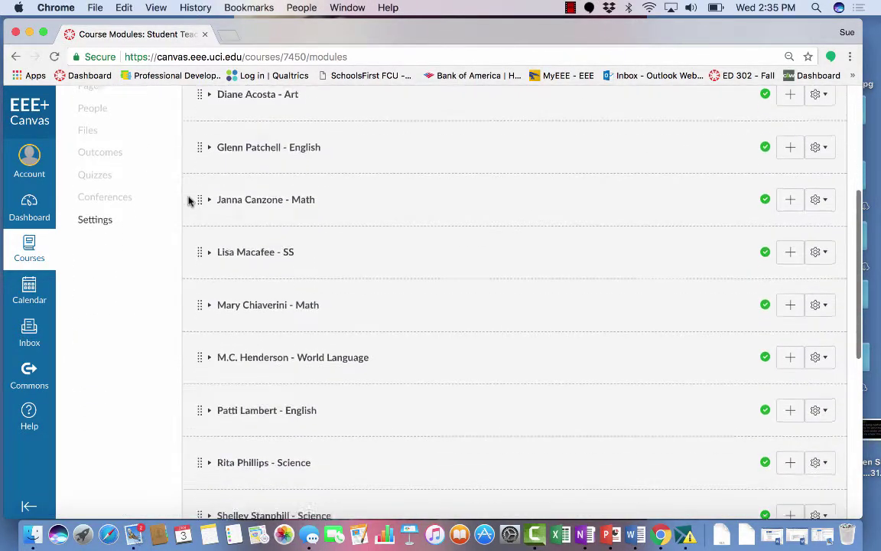
pyautogui.scroll(-8, 189, 201)
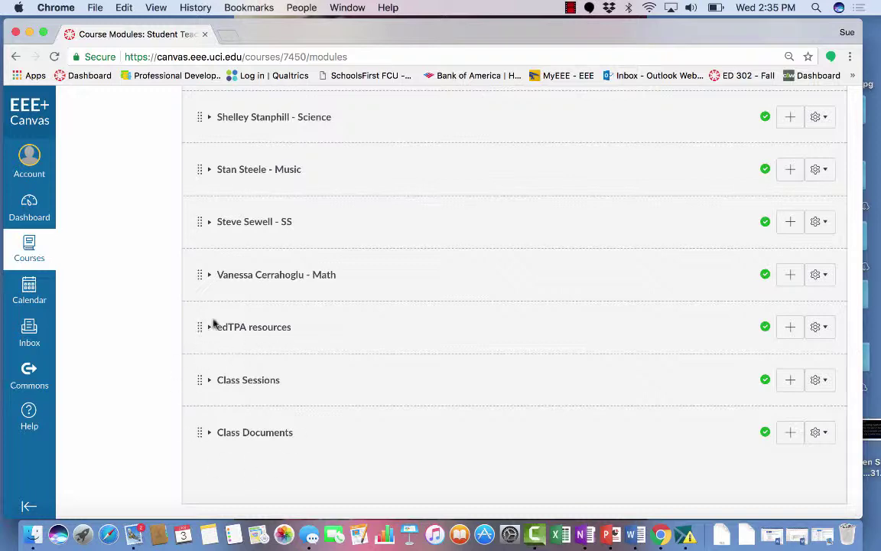
pyautogui.scroll(5, 287, 324)
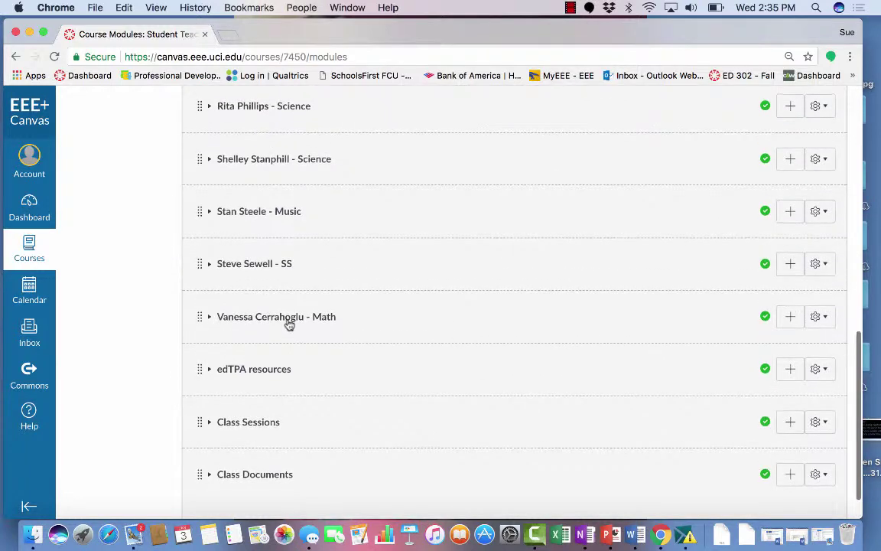
pyautogui.scroll(4, 287, 324)
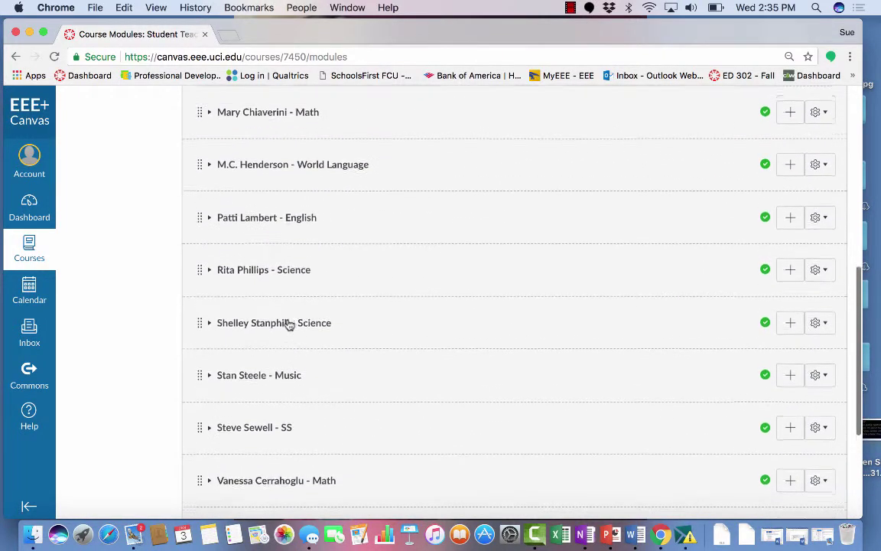
pyautogui.scroll(8, 288, 324)
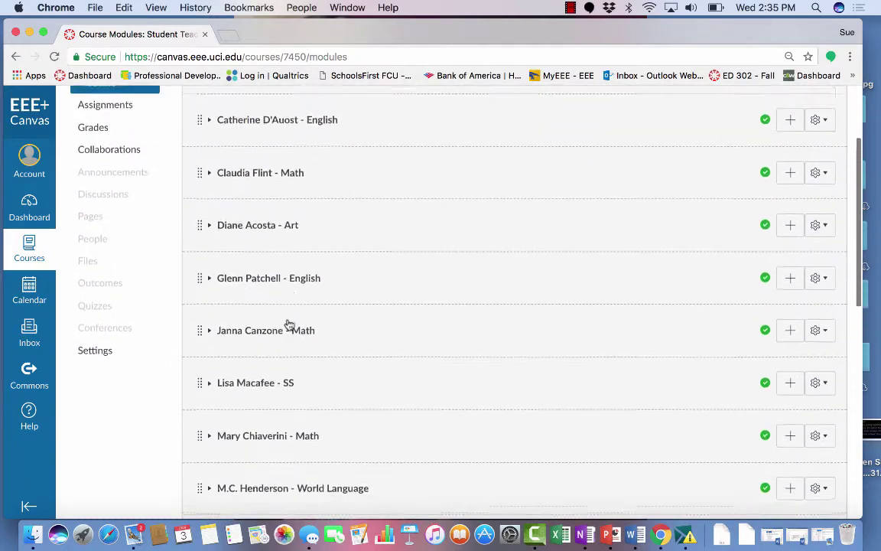
pyautogui.scroll(-3, 289, 325)
pyautogui.scroll(-3, 289, 322)
pyautogui.scroll(8, 288, 321)
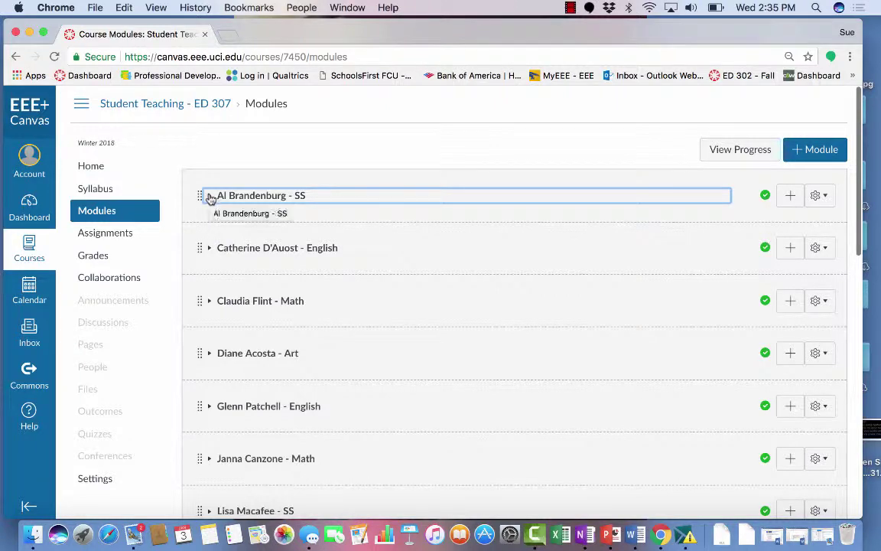
# Expand the first supervisor's module and review its lesson plans, Supervisor Candidate Formative Evaluation and action plans
pyautogui.click(210, 197)
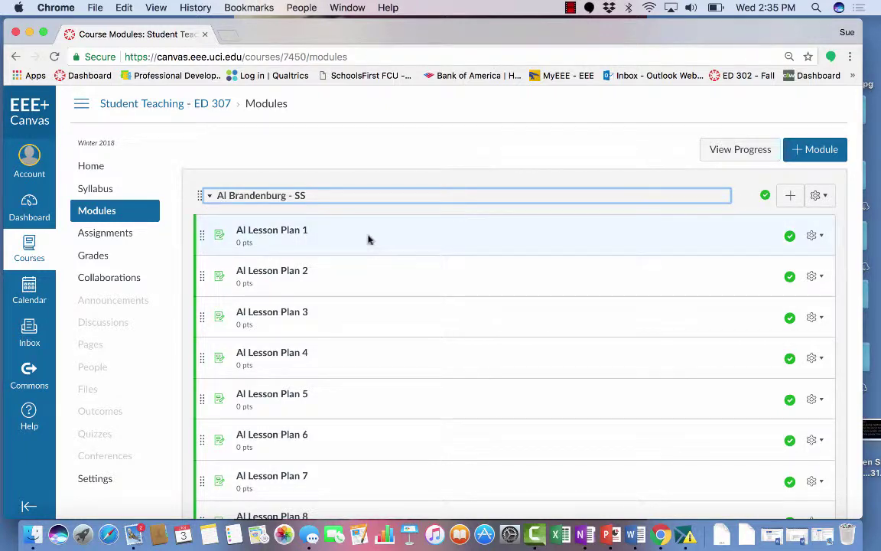
pyautogui.scroll(-3, 369, 238)
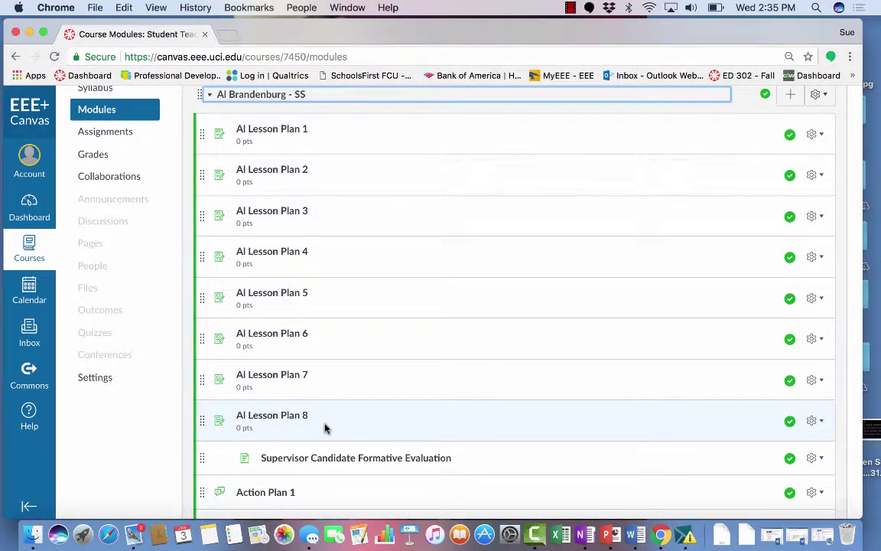
pyautogui.scroll(-2, 333, 409)
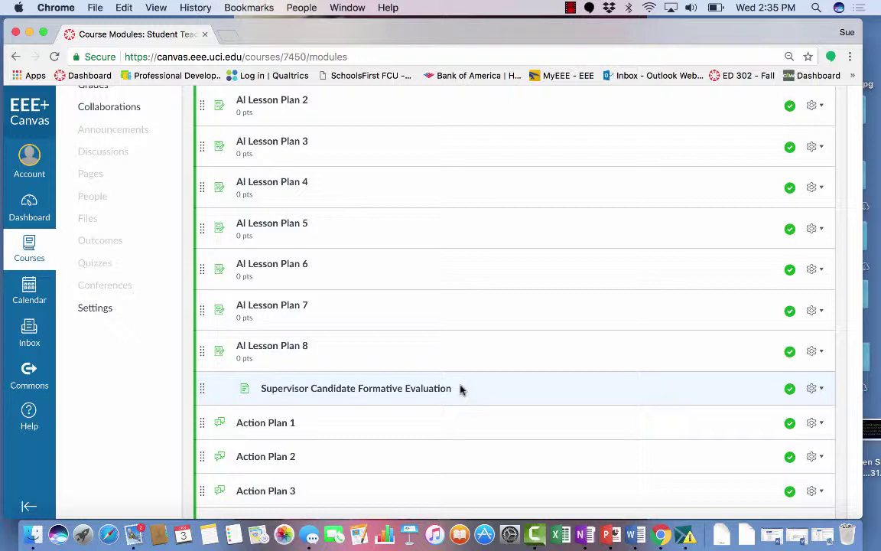
pyautogui.scroll(-1, 460, 390)
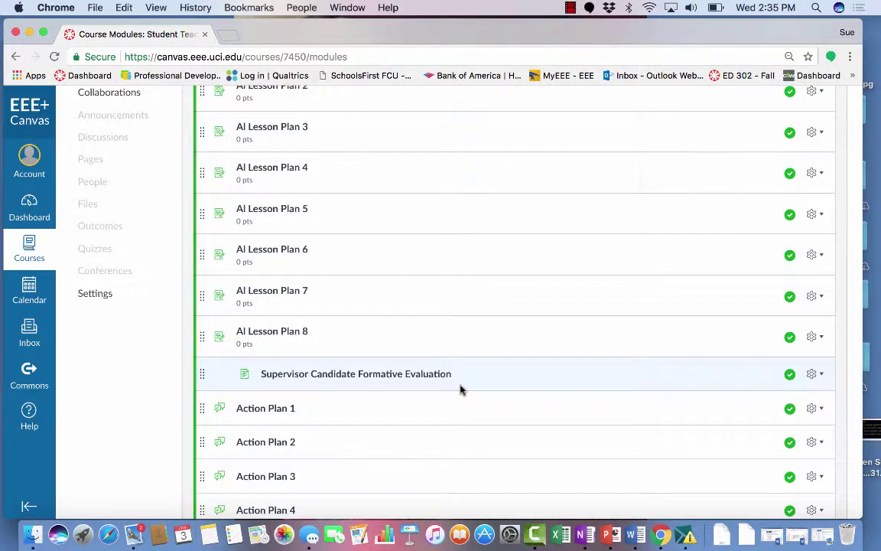
pyautogui.scroll(-1, 460, 389)
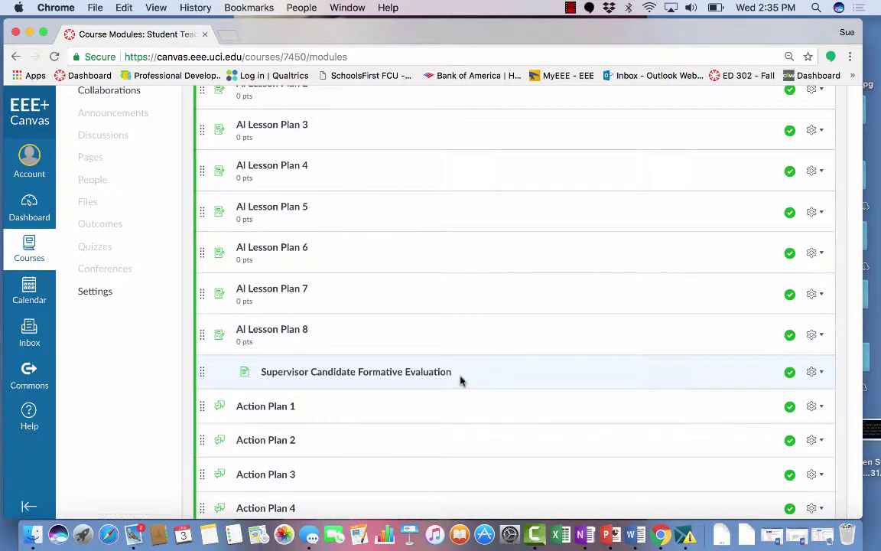
pyautogui.rightClick(340, 378)
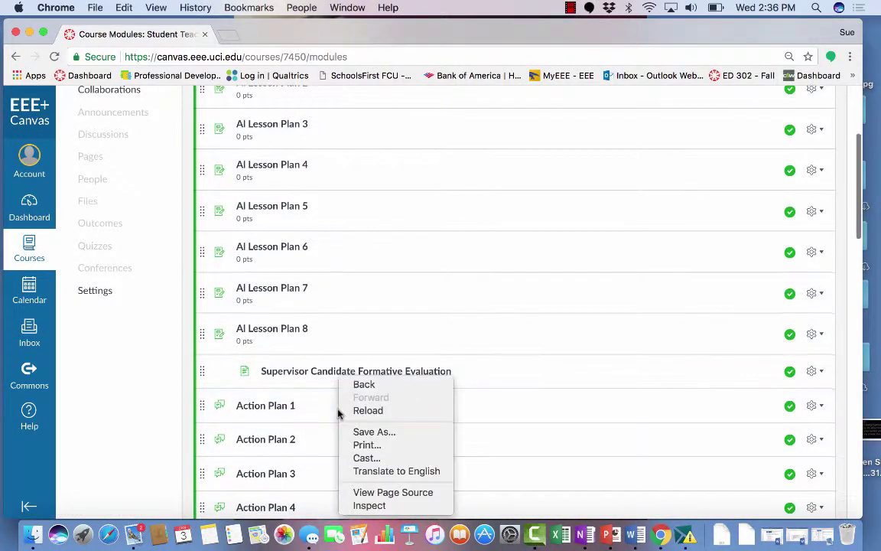
pyautogui.click(525, 428)
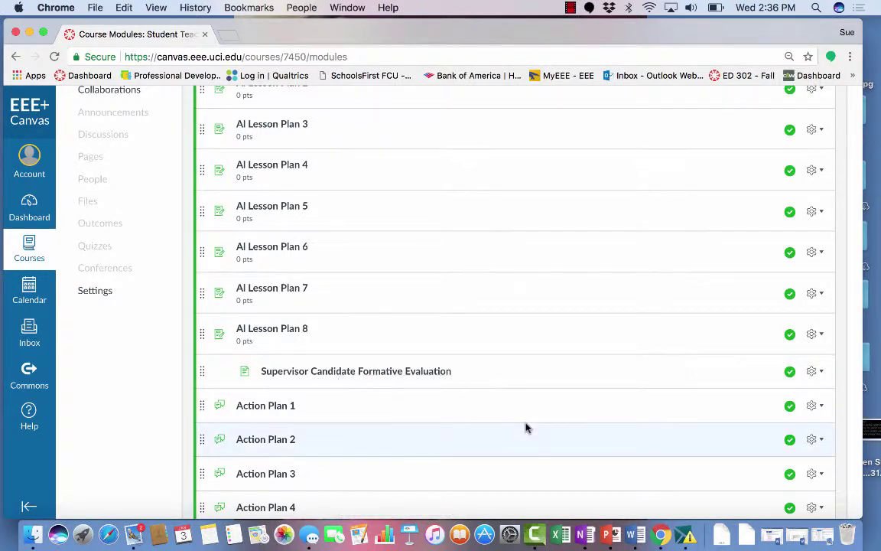
pyautogui.scroll(-6, 526, 428)
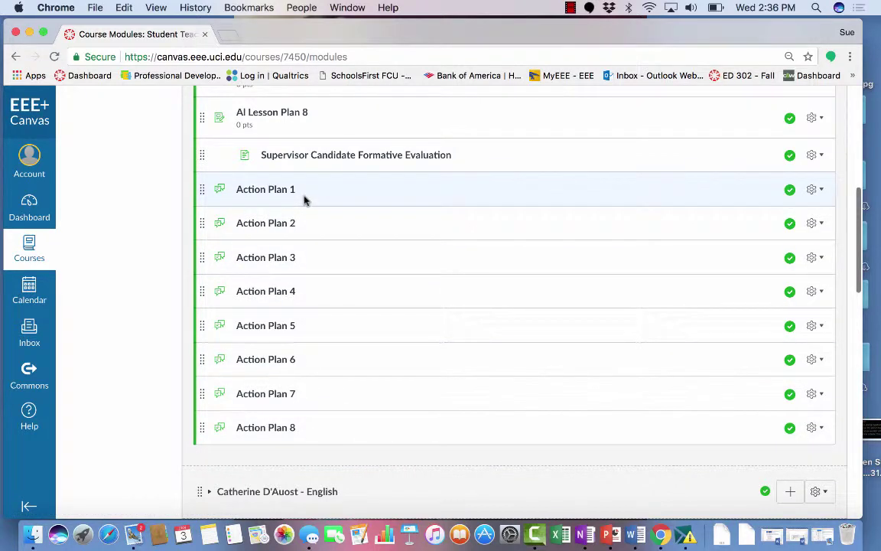
# Open the Lesson Plan 1 assignment in the first supervisor's module and launch SpeedGrader for it
pyautogui.scroll(10, 304, 201)
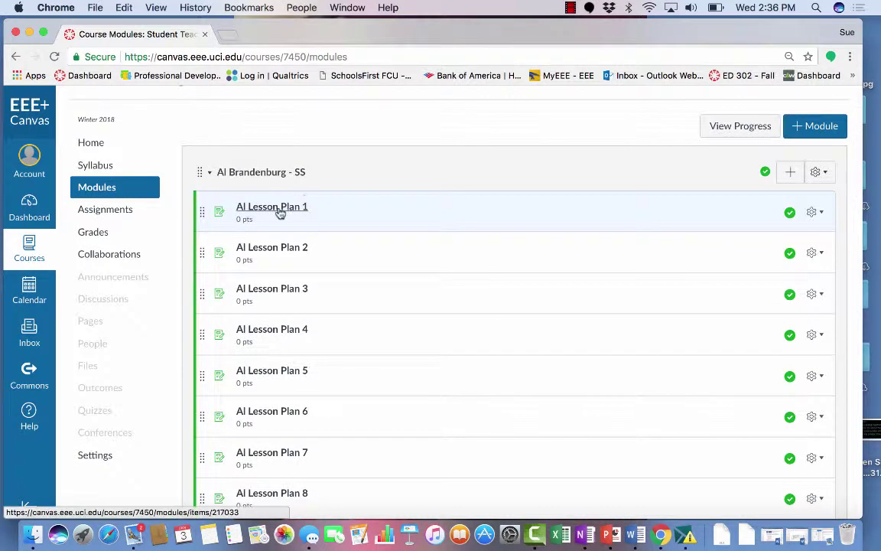
pyautogui.click(279, 214)
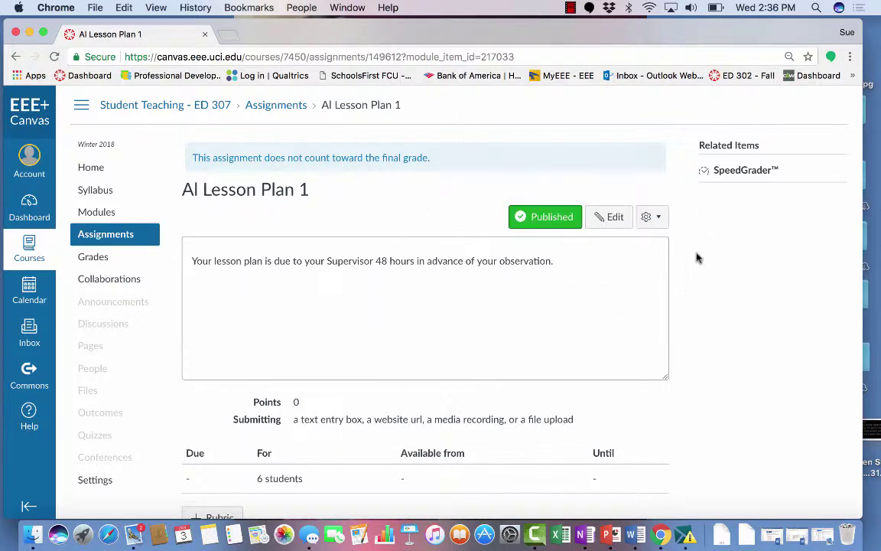
pyautogui.click(750, 176)
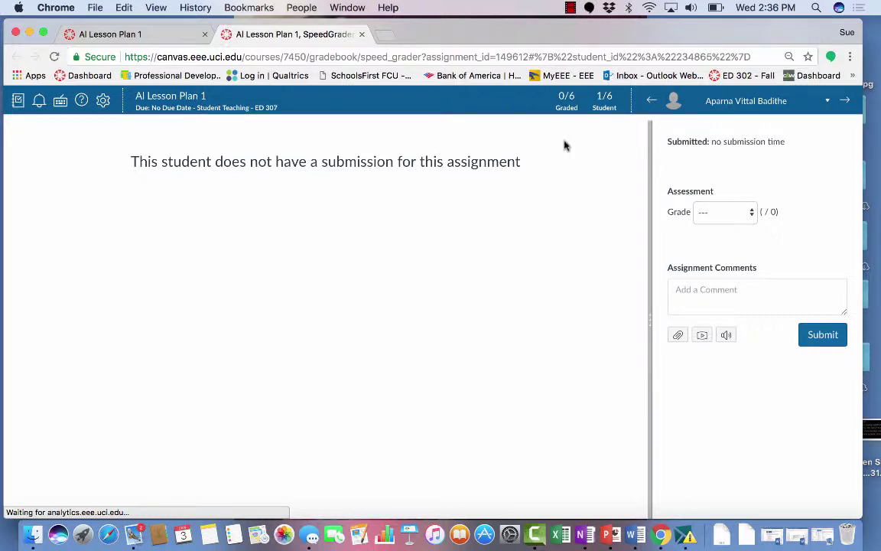
# Look through the list of students assigned to Lesson Plan 1 in SpeedGrader, keeping the first student selected
pyautogui.click(830, 104)
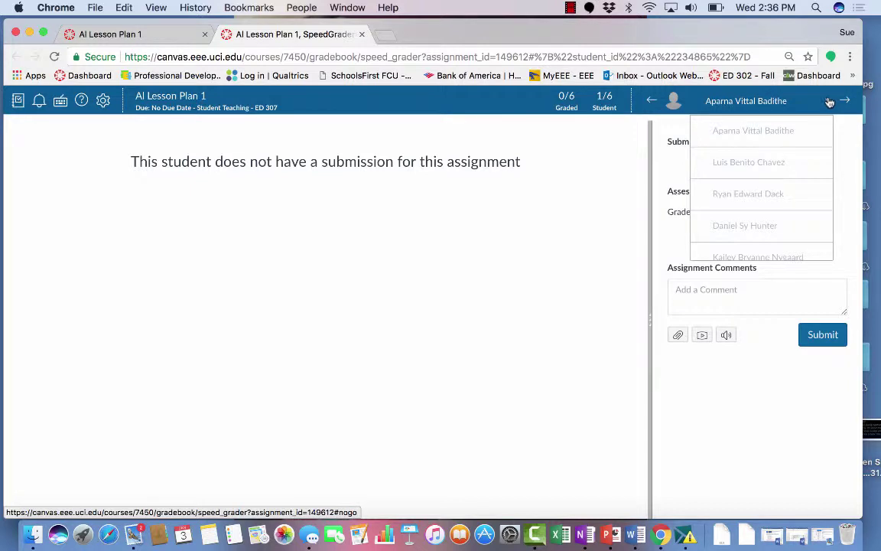
pyautogui.scroll(-2, 814, 184)
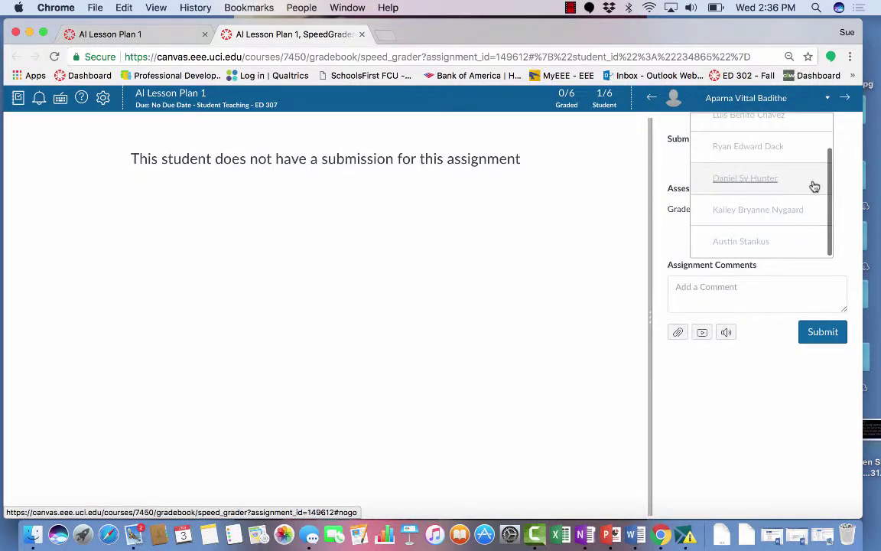
pyautogui.scroll(2, 815, 185)
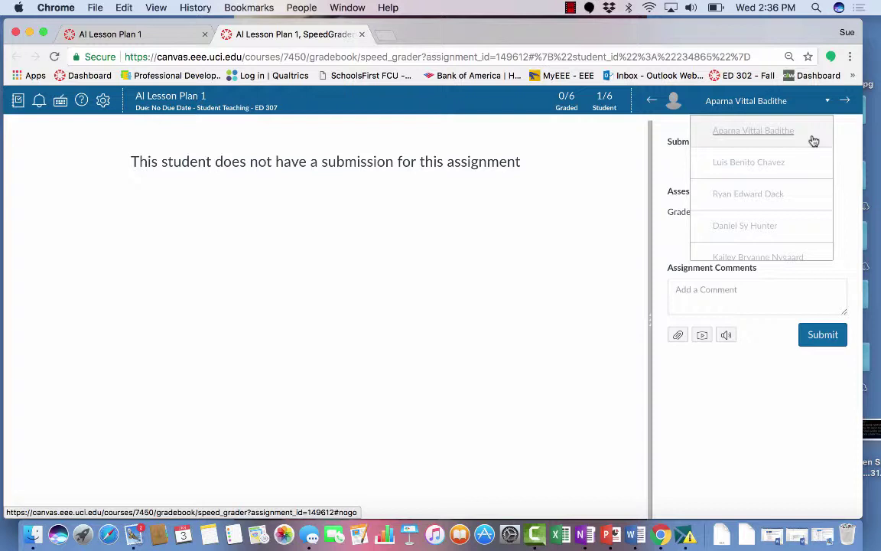
pyautogui.click(595, 242)
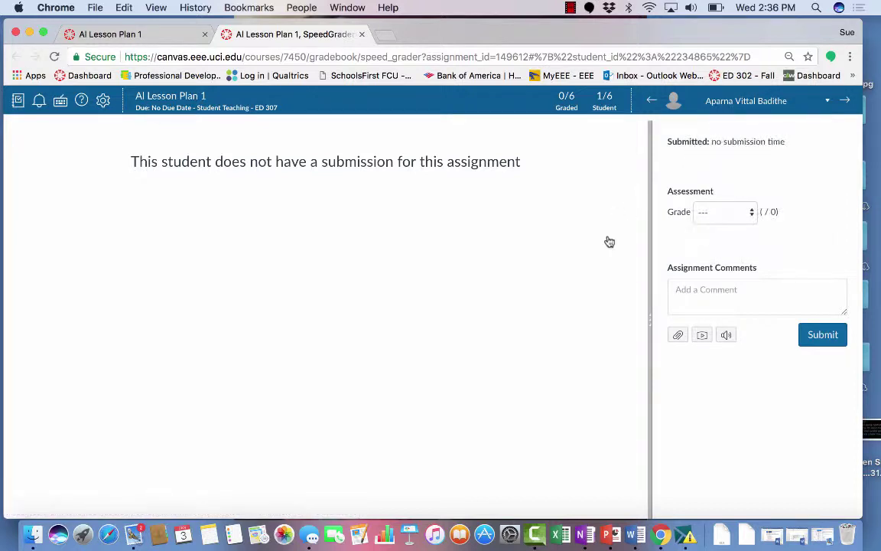
# Examine the grade options and the assignment comment field for the first student without entering anything
pyautogui.click(750, 217)
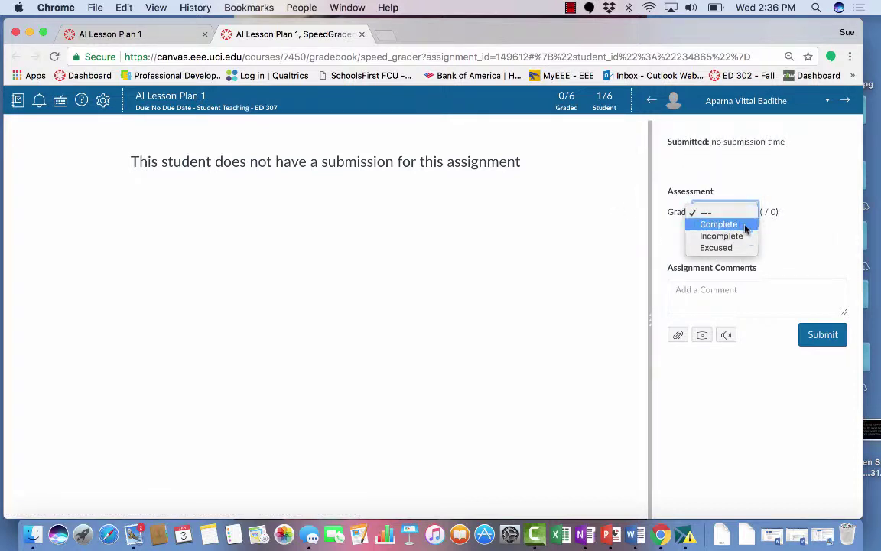
pyautogui.click(812, 220)
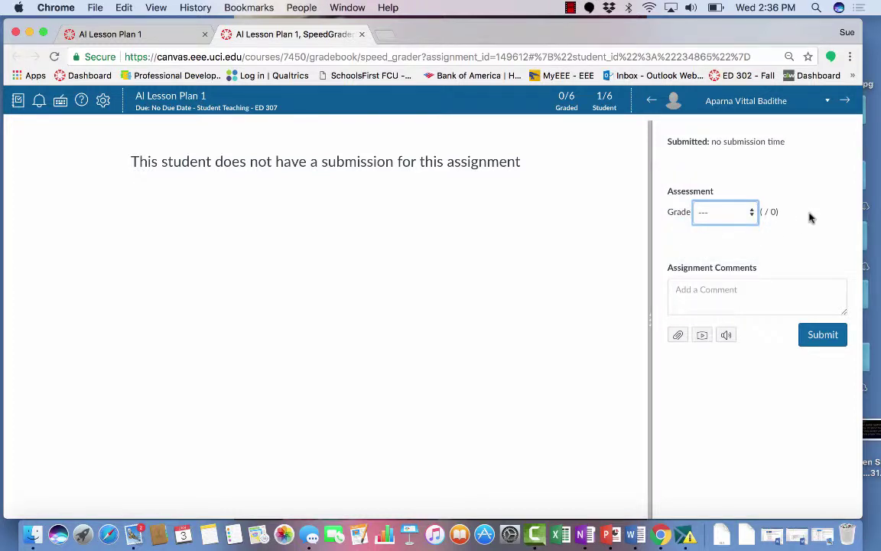
pyautogui.click(676, 288)
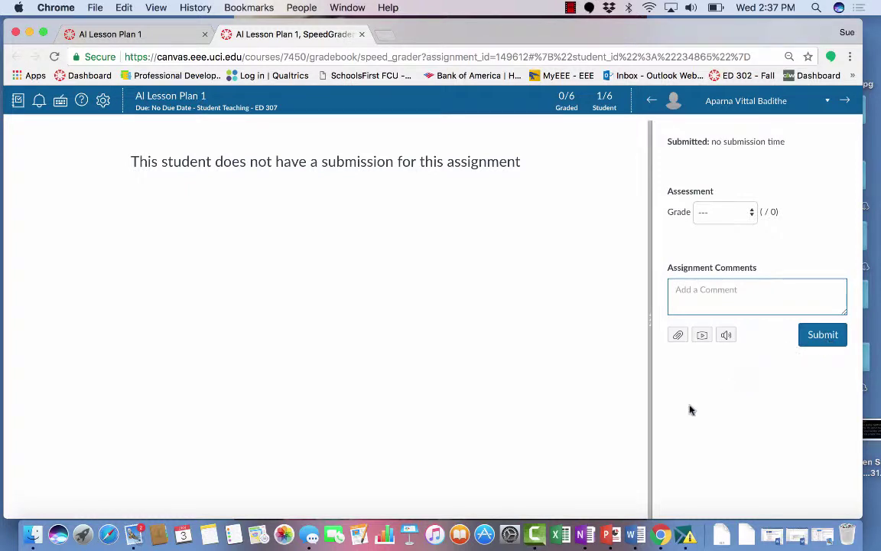
pyautogui.click(583, 427)
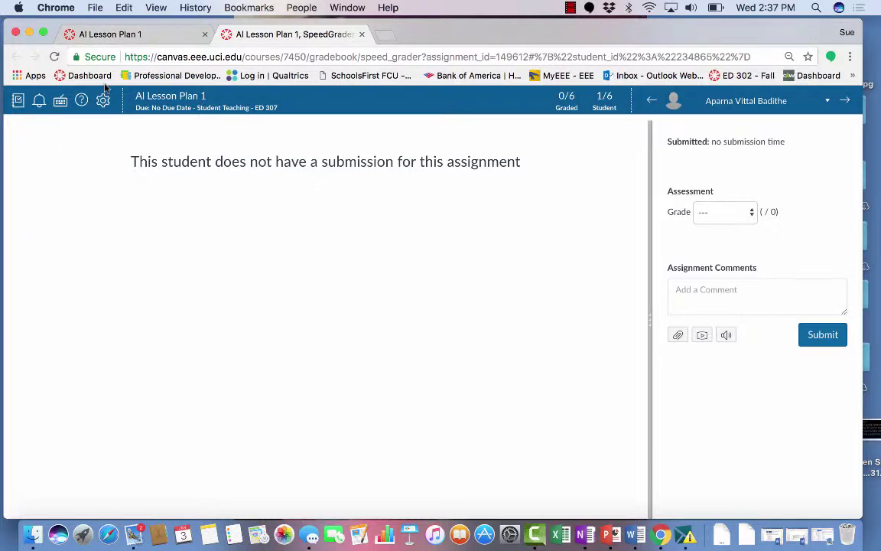
# Return to the course modules from the assignment page and open the Supervisor Candidate Formative Evaluation page
pyautogui.click(106, 33)
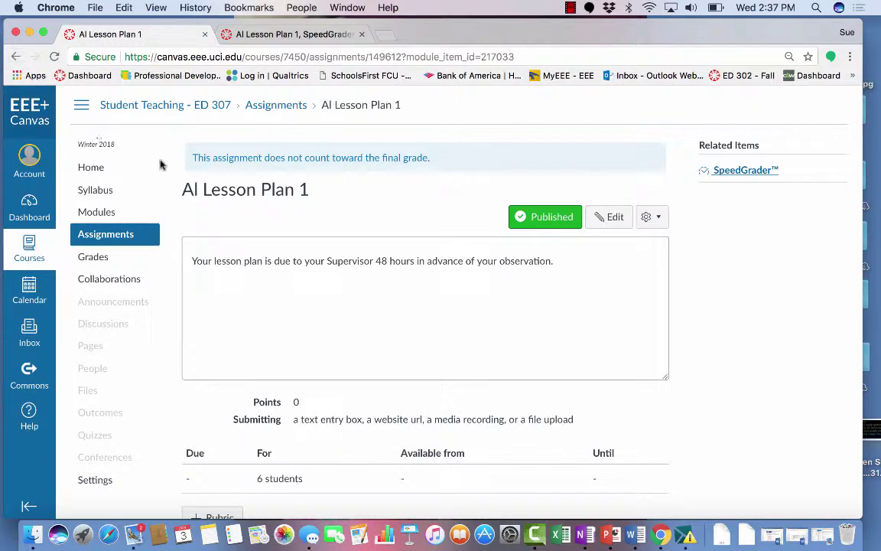
pyautogui.click(97, 214)
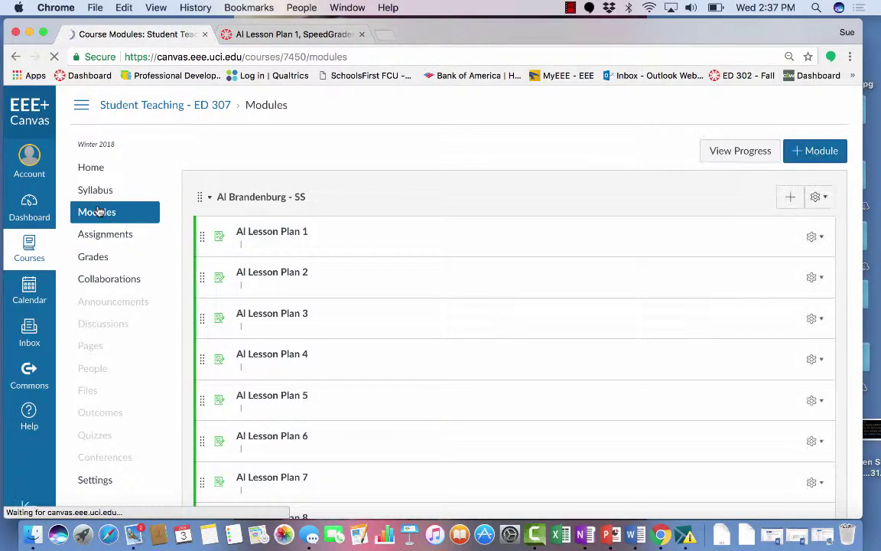
pyautogui.scroll(-5, 386, 270)
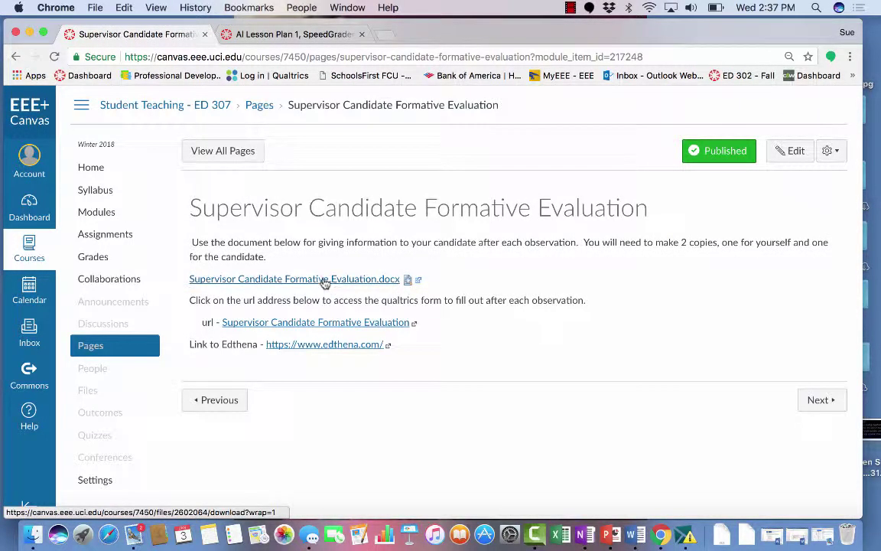
# Download Supervisor Candidate Formative Evaluation.docx, open it in Word and read through the post observation debrief questions
pyautogui.click(364, 283)
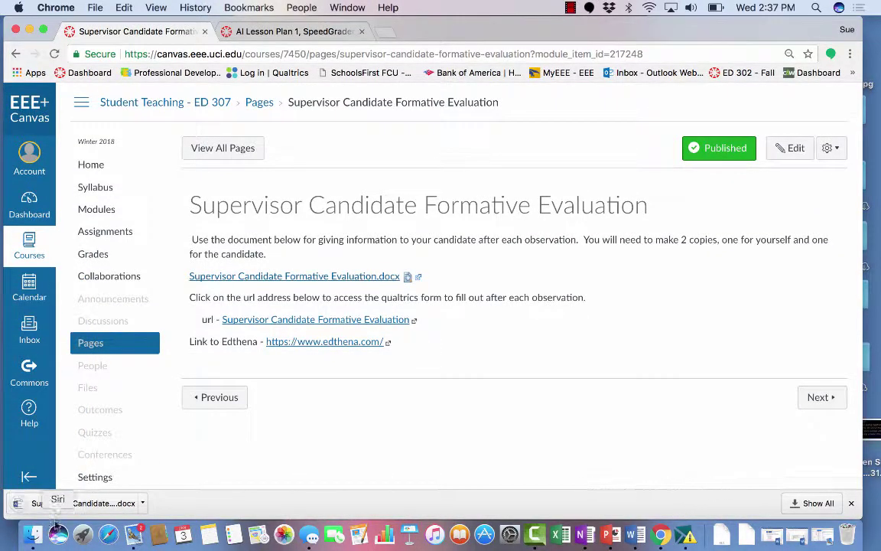
pyautogui.click(84, 504)
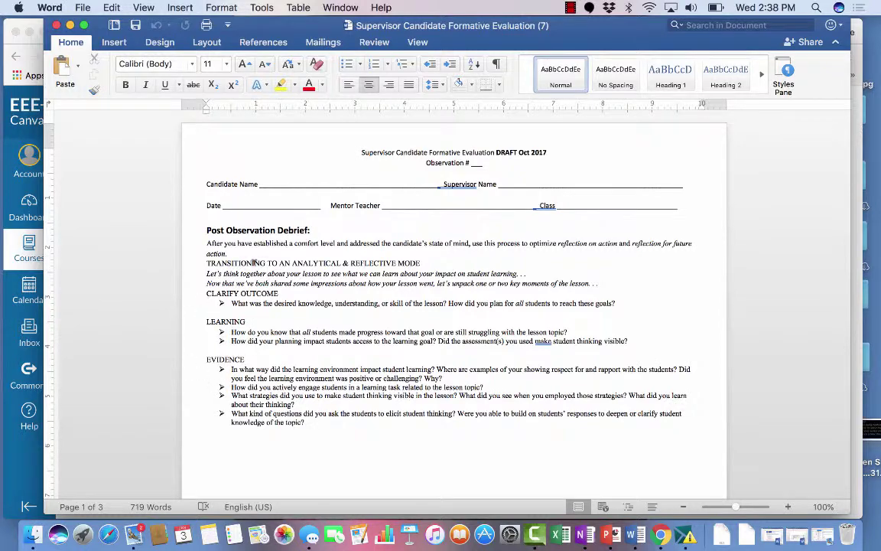
pyautogui.scroll(-4, 255, 262)
pyautogui.scroll(-3, 255, 262)
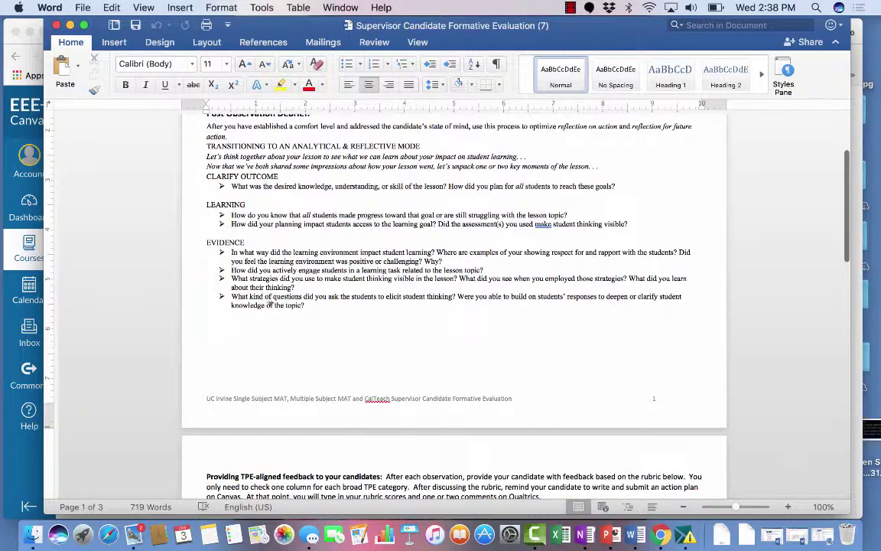
pyautogui.scroll(-2, 269, 303)
pyautogui.scroll(-7, 269, 303)
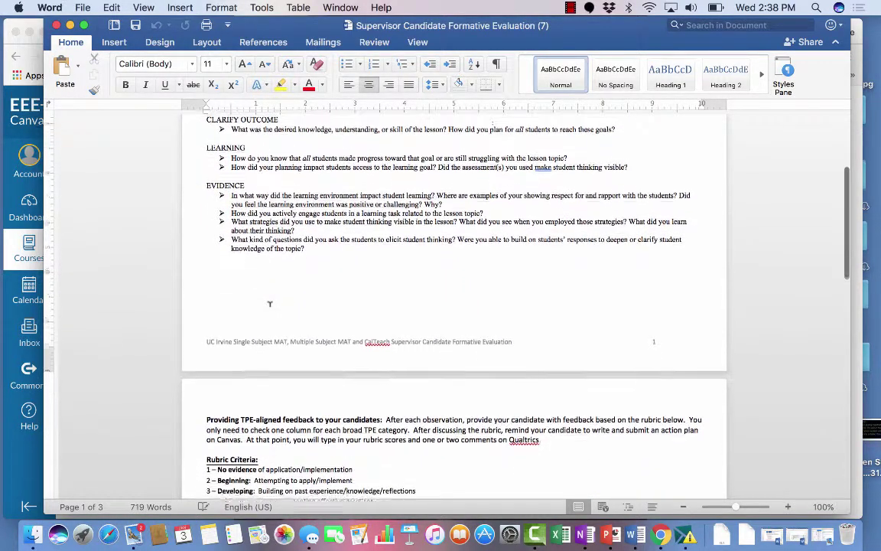
pyautogui.scroll(-10, 274, 310)
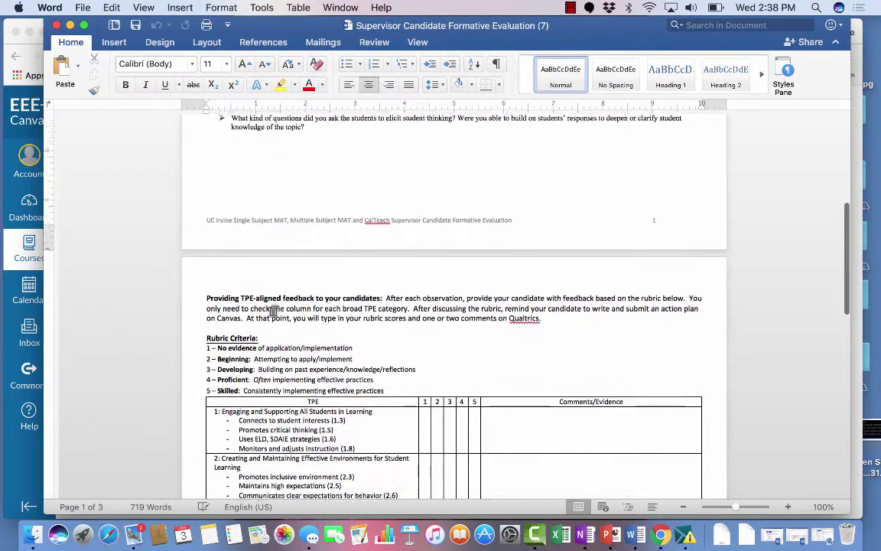
# Examine the rubric criteria and the TPE rating table with its Comments/Evidence column, and close the document without changing it
pyautogui.scroll(-3, 270, 303)
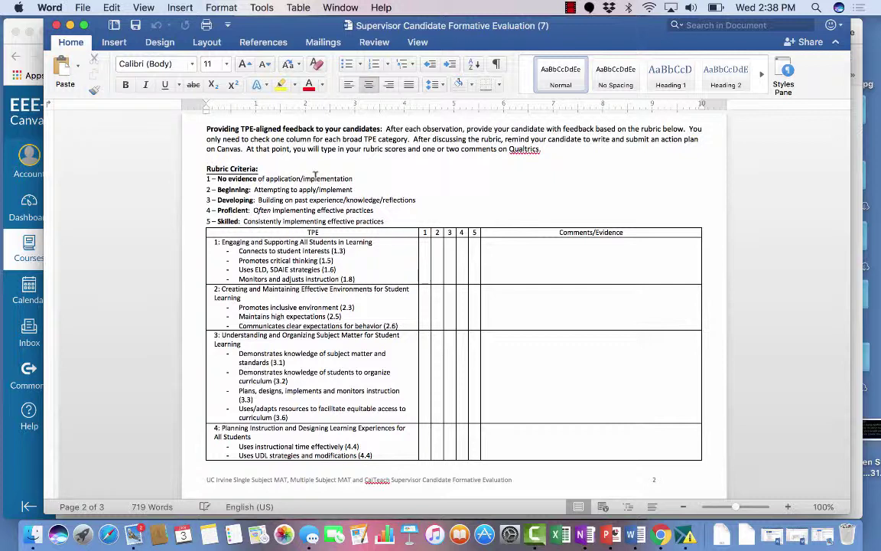
pyautogui.click(531, 252)
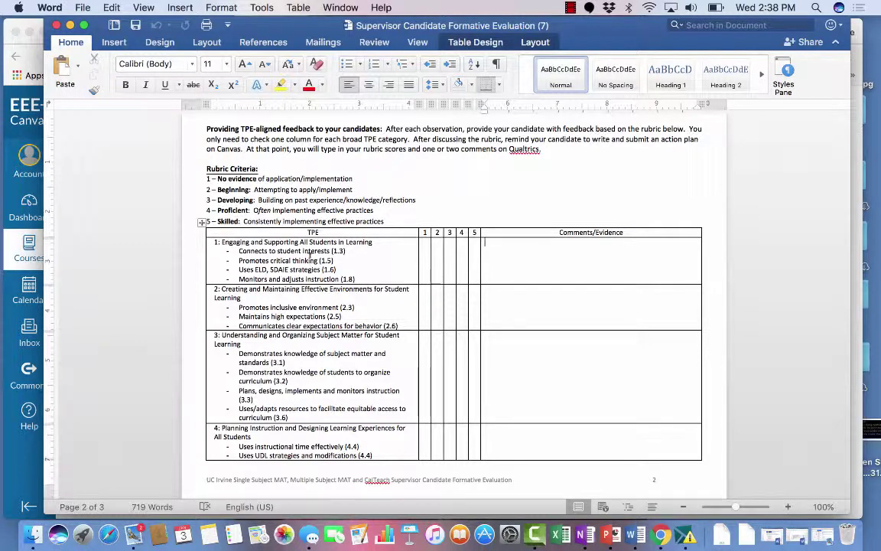
pyautogui.scroll(-3, 309, 275)
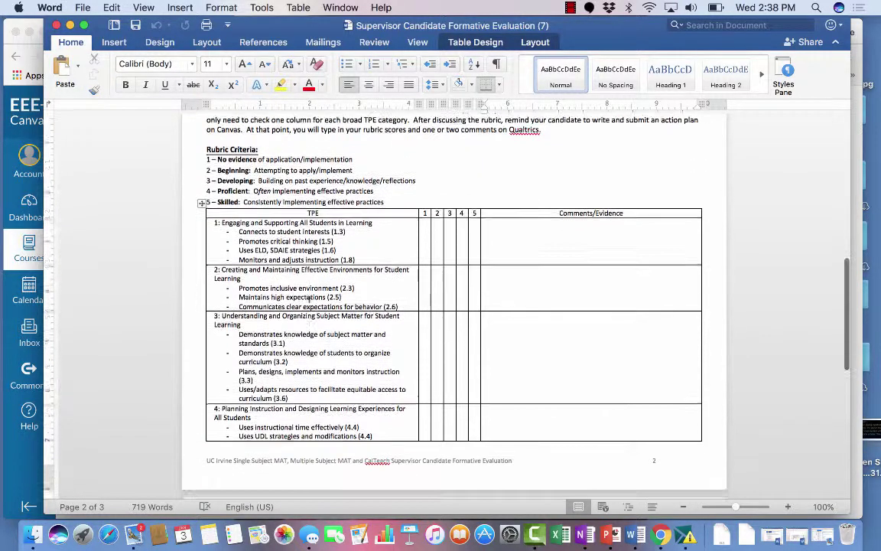
pyautogui.scroll(-1, 309, 299)
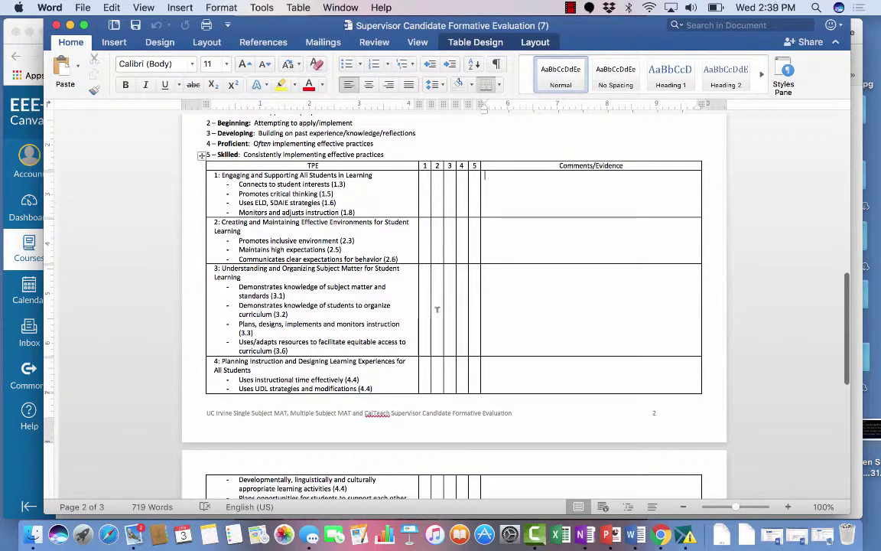
pyautogui.scroll(-5, 448, 358)
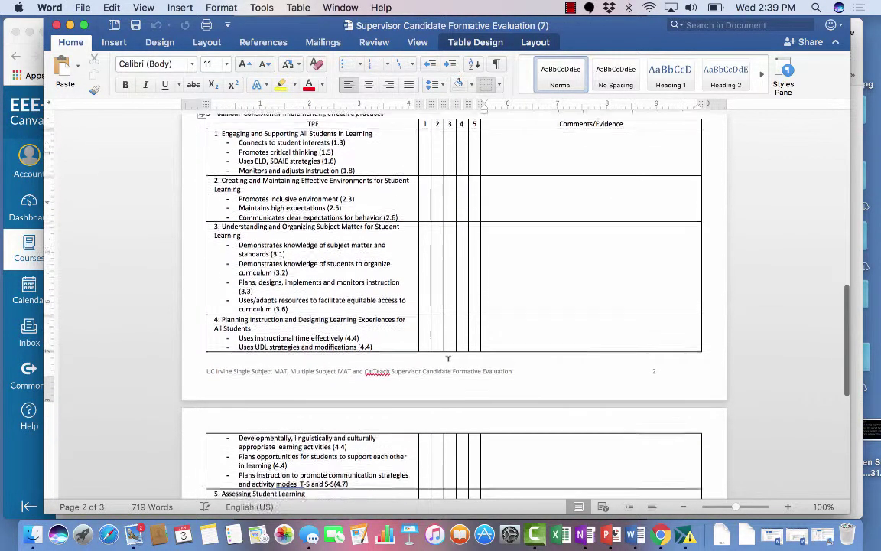
pyautogui.rightClick(450, 367)
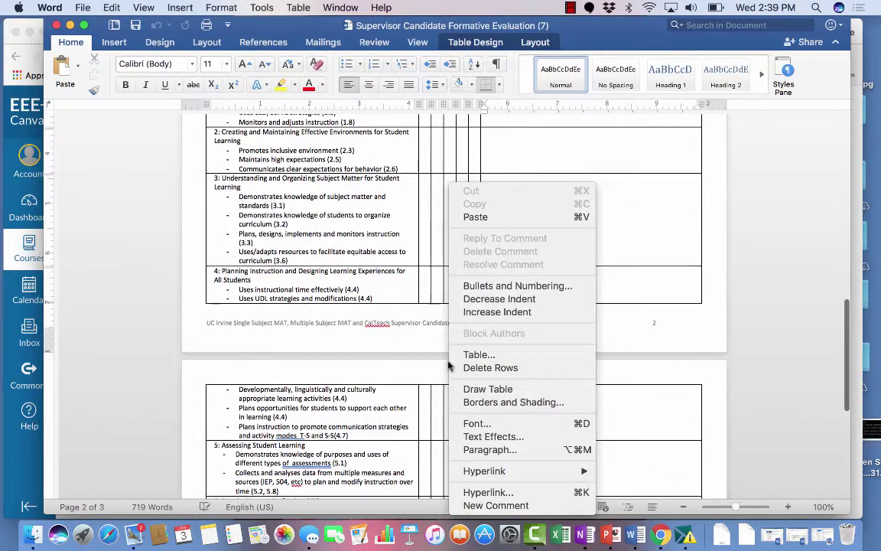
pyautogui.click(394, 353)
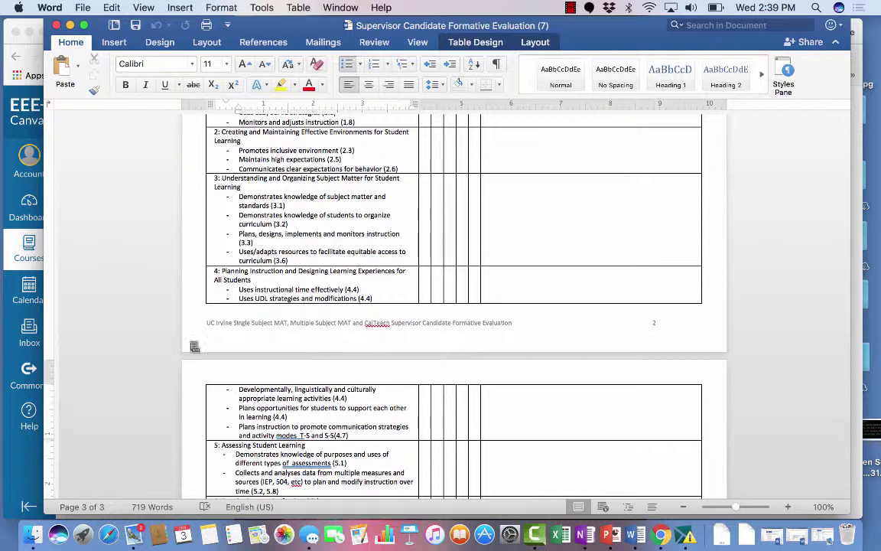
pyautogui.scroll(10, 185, 318)
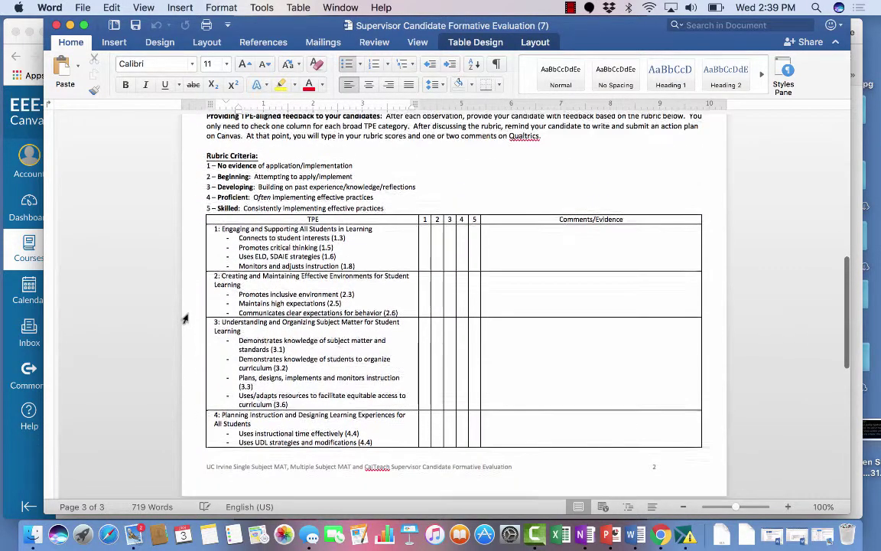
pyautogui.scroll(3, 180, 319)
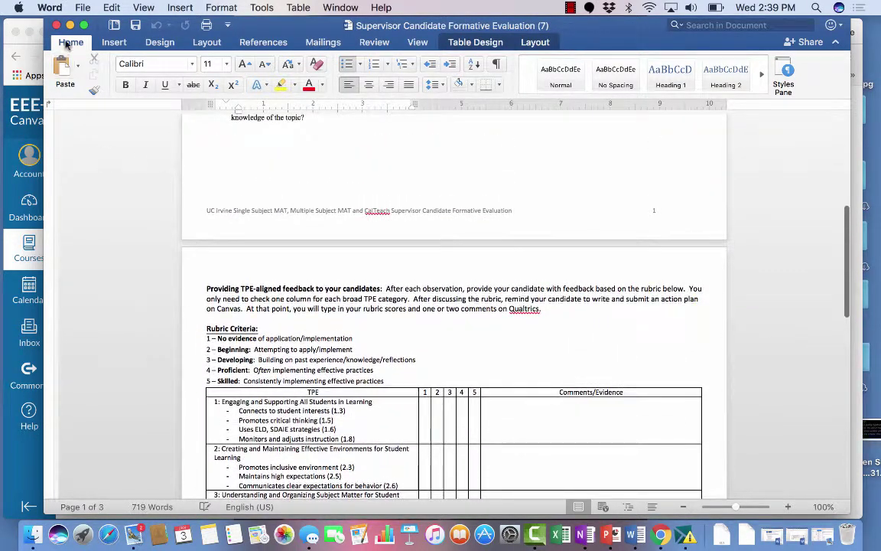
pyautogui.click(56, 25)
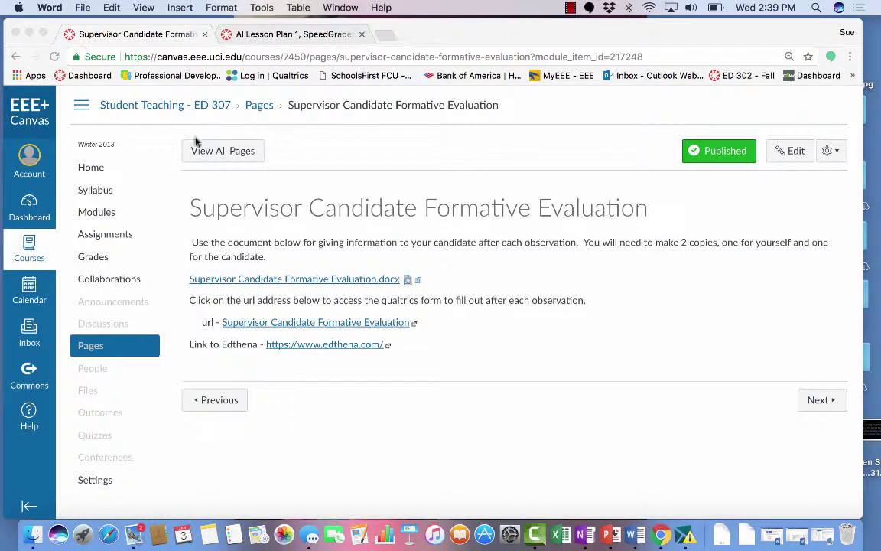
# Open the Qualtrics Supervisor Candidate Formative Evaluation form in Chrome and look through all its fields, TPE ratings and comment boxes
pyautogui.click(320, 326)
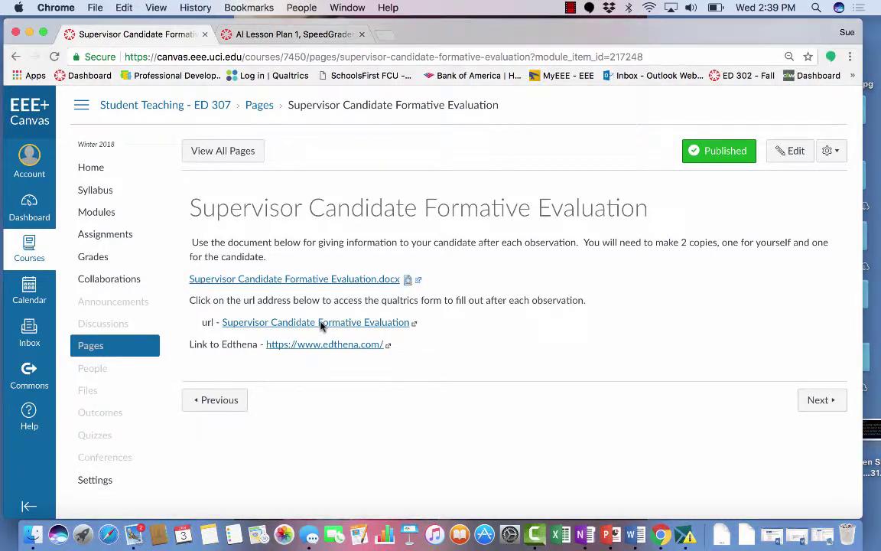
pyautogui.click(321, 326)
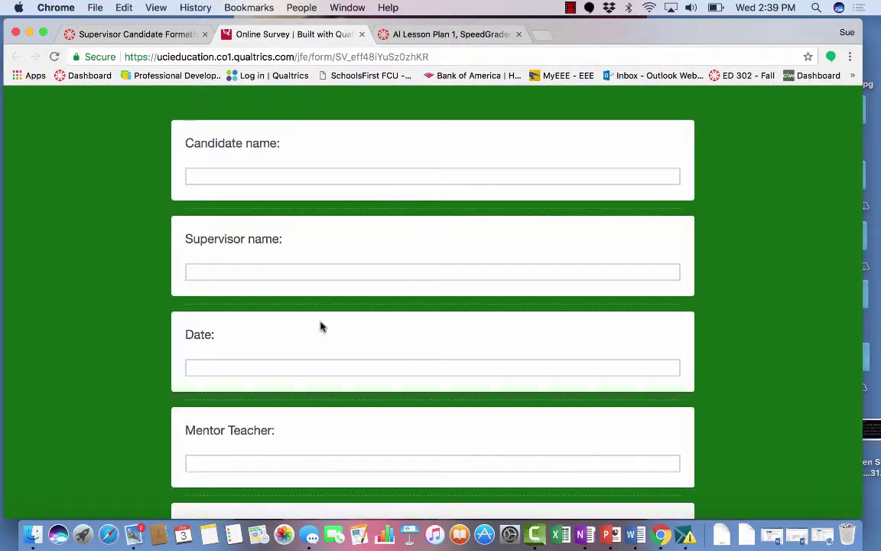
pyautogui.scroll(-6, 742, 254)
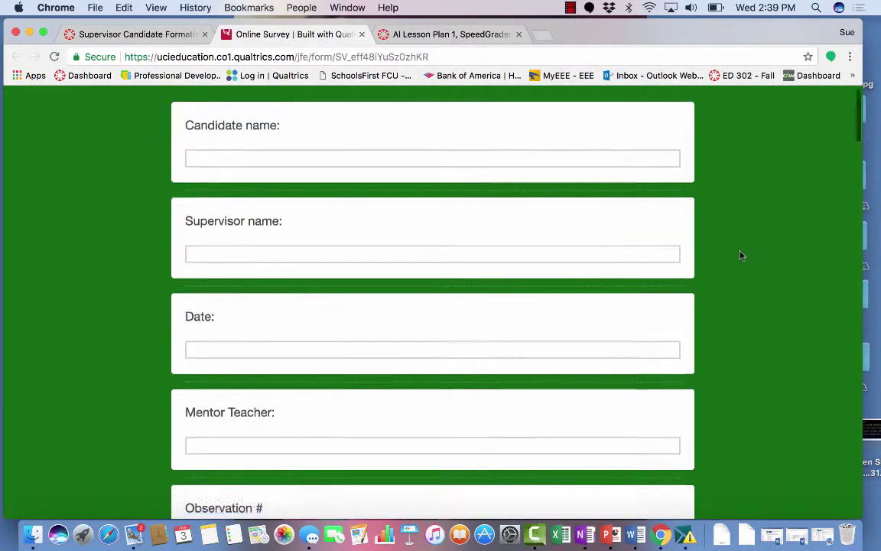
pyautogui.scroll(-12, 742, 255)
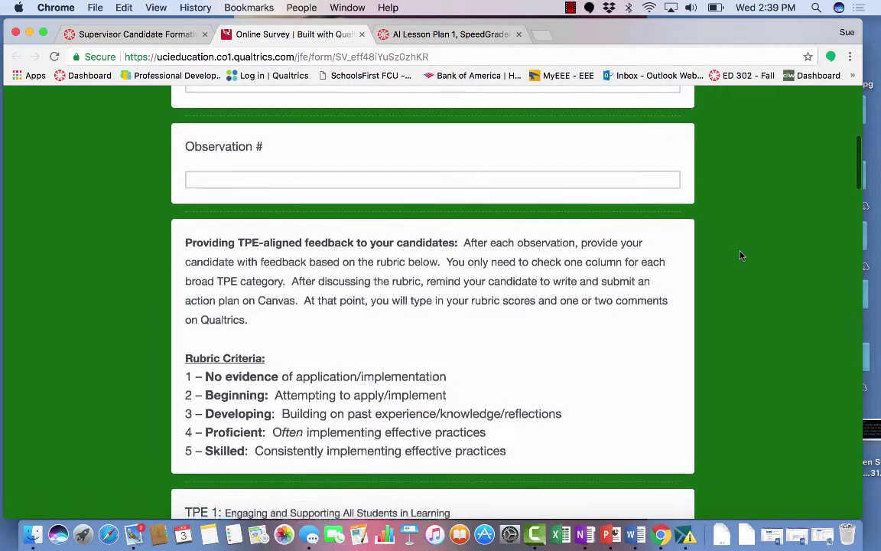
pyautogui.scroll(-16, 741, 255)
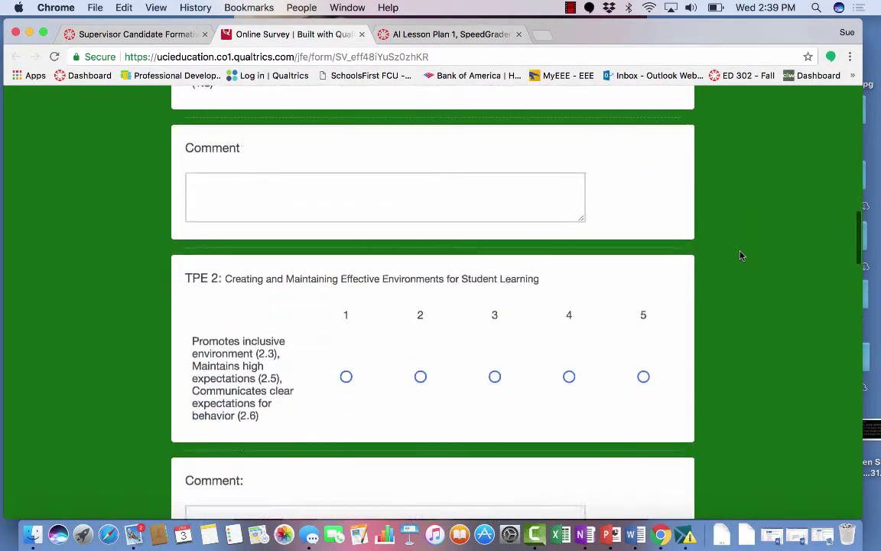
pyautogui.scroll(-17, 741, 255)
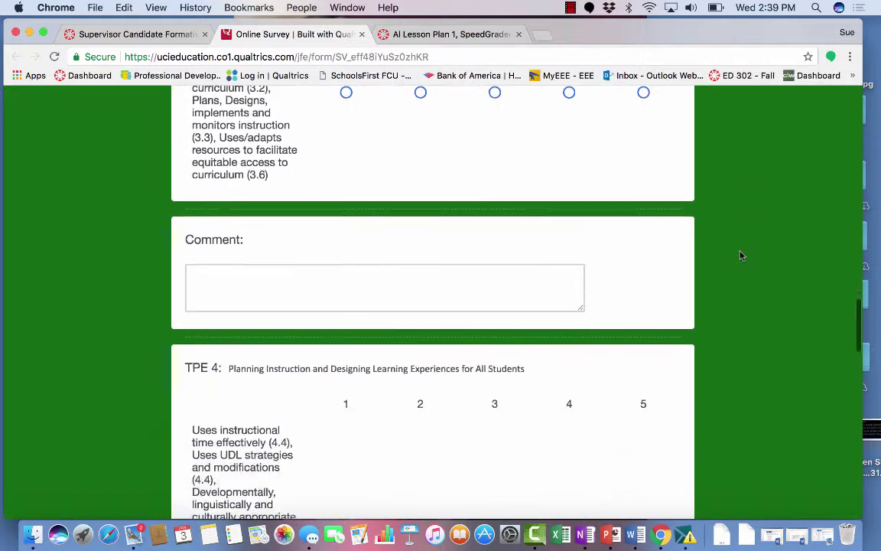
pyautogui.scroll(-4, 741, 256)
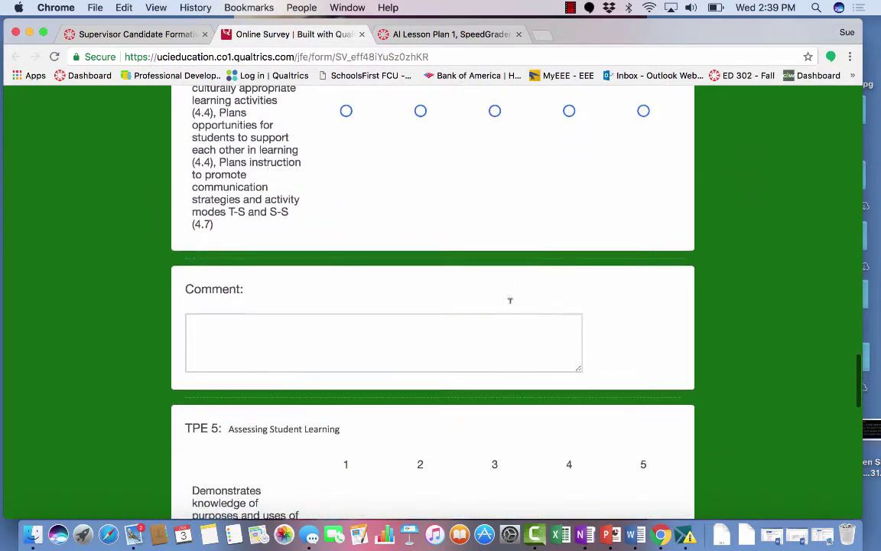
pyautogui.scroll(-7, 728, 327)
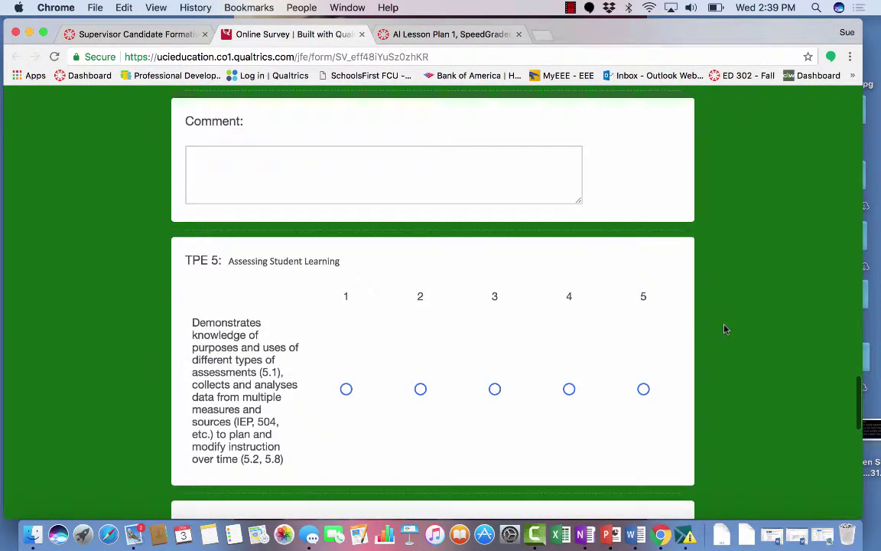
pyautogui.scroll(-16, 725, 329)
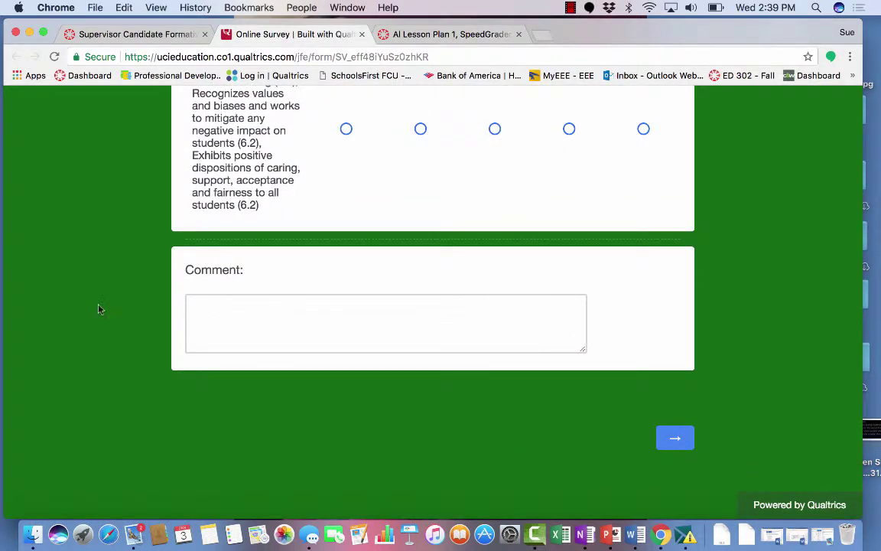
# Close the survey and, from the course modules, open the first supervisor's group discussion for Action Plan 1
pyautogui.click(363, 35)
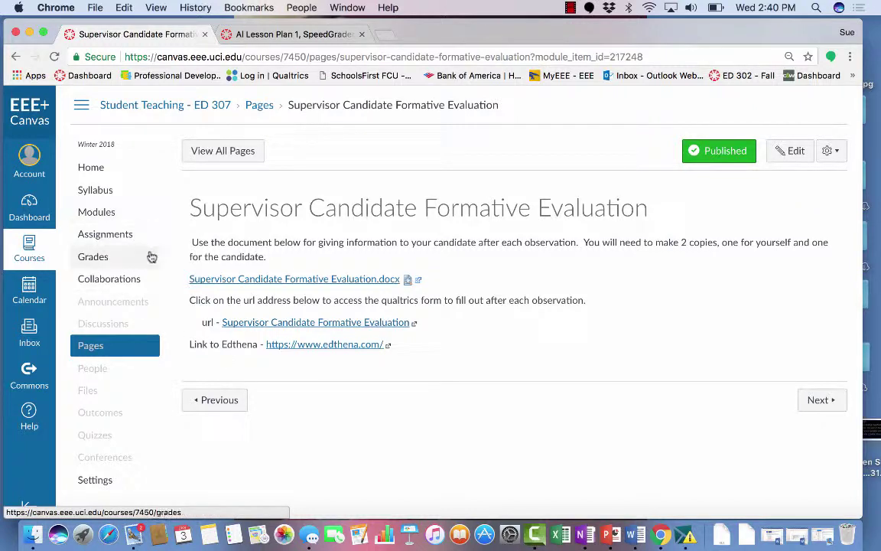
pyautogui.click(106, 217)
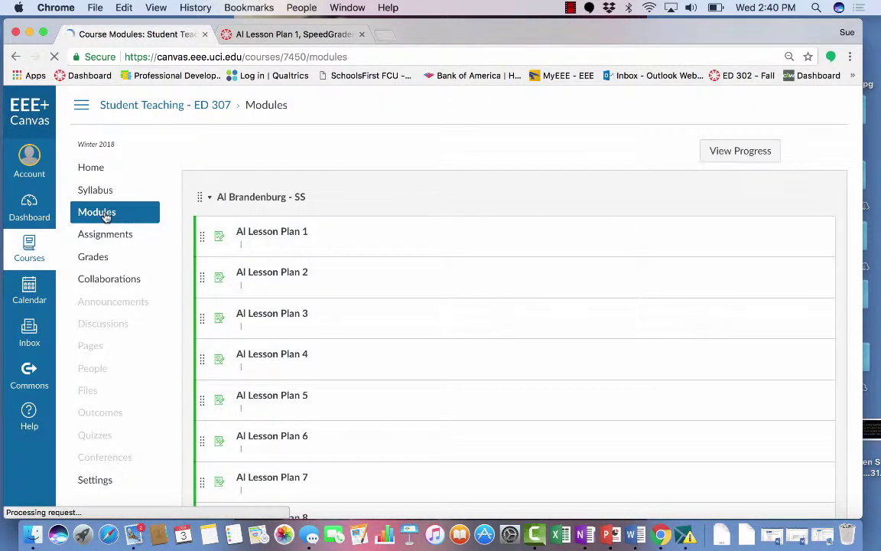
pyautogui.scroll(-3, 234, 327)
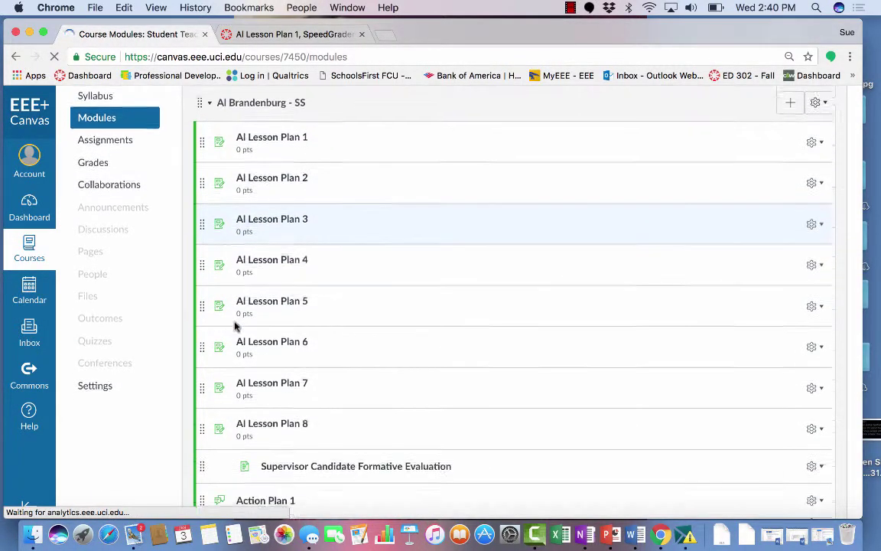
pyautogui.scroll(-5, 235, 328)
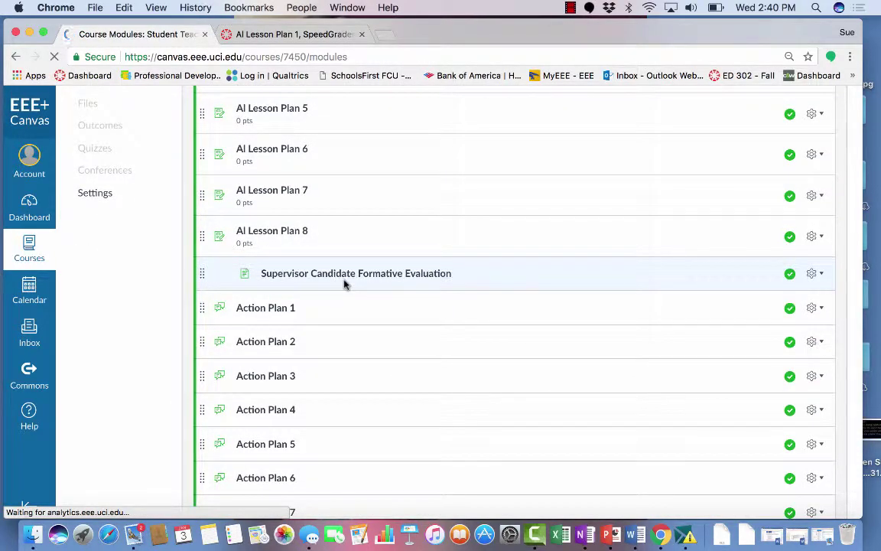
pyautogui.scroll(-2, 324, 315)
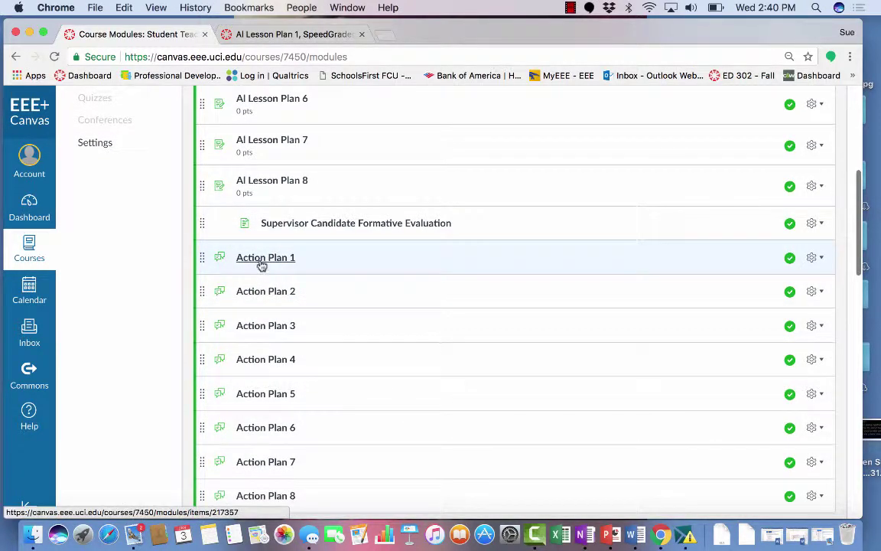
pyautogui.click(262, 262)
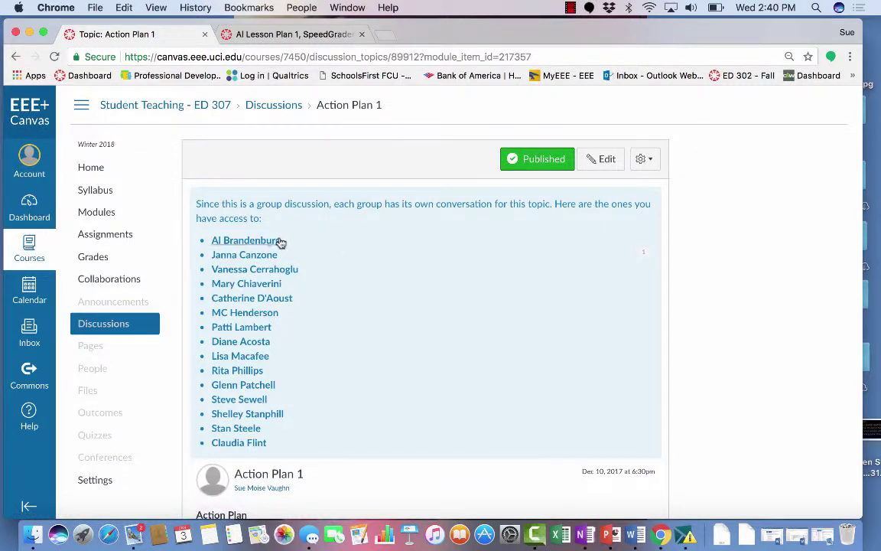
pyautogui.click(260, 243)
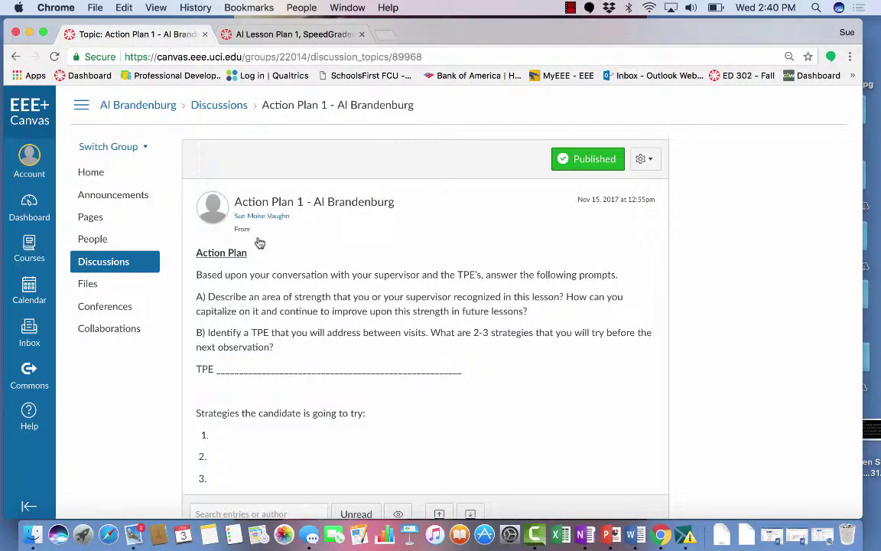
# Read the Action Plan 1 prompts, the candidate strategies section and the reply area without posting anything
pyautogui.scroll(-2, 260, 244)
pyautogui.scroll(-1, 260, 243)
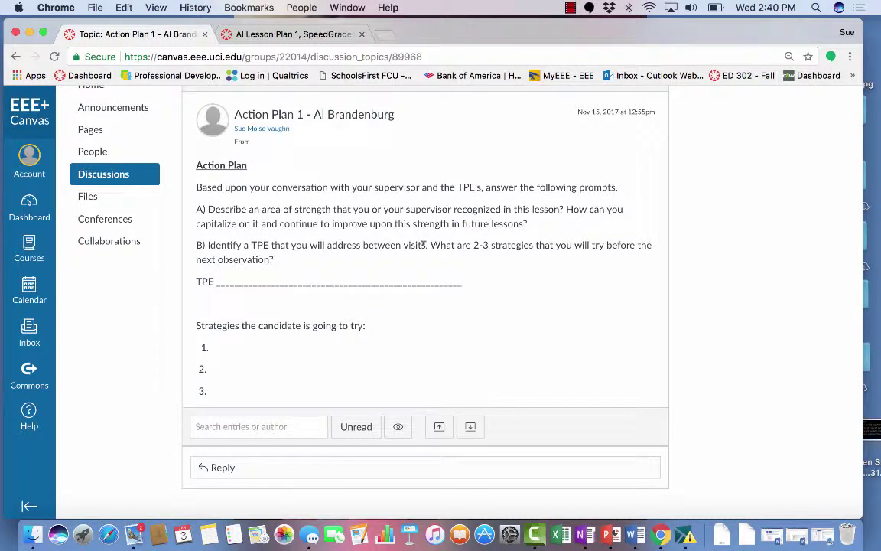
pyautogui.scroll(-2, 336, 277)
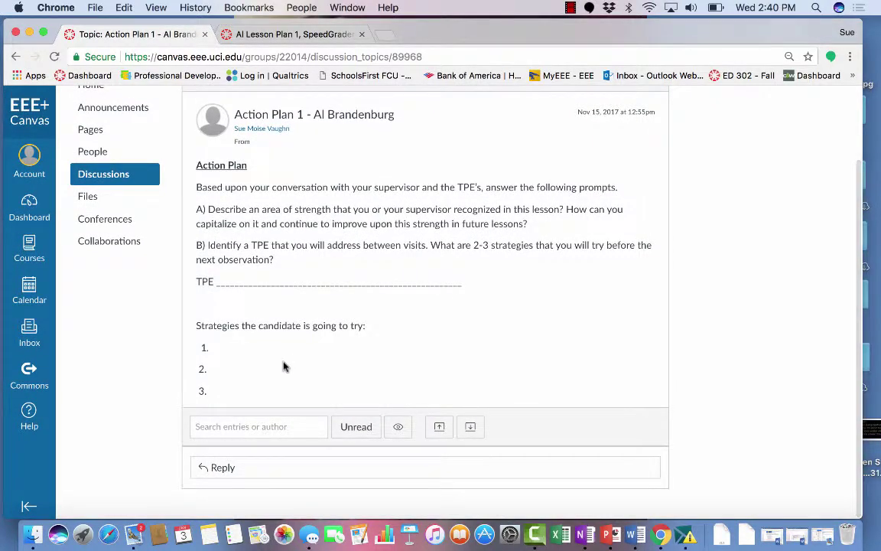
pyautogui.scroll(-1, 285, 367)
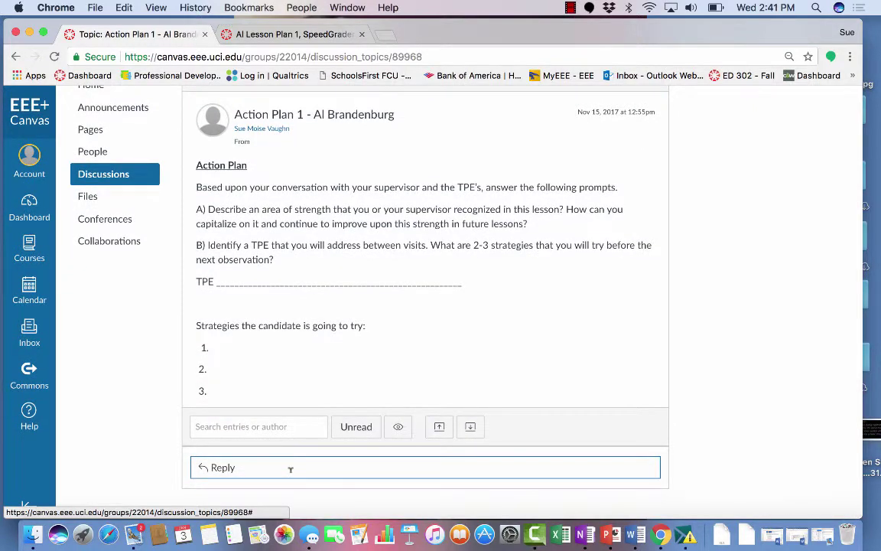
pyautogui.scroll(2, 291, 469)
pyautogui.scroll(-2, 291, 469)
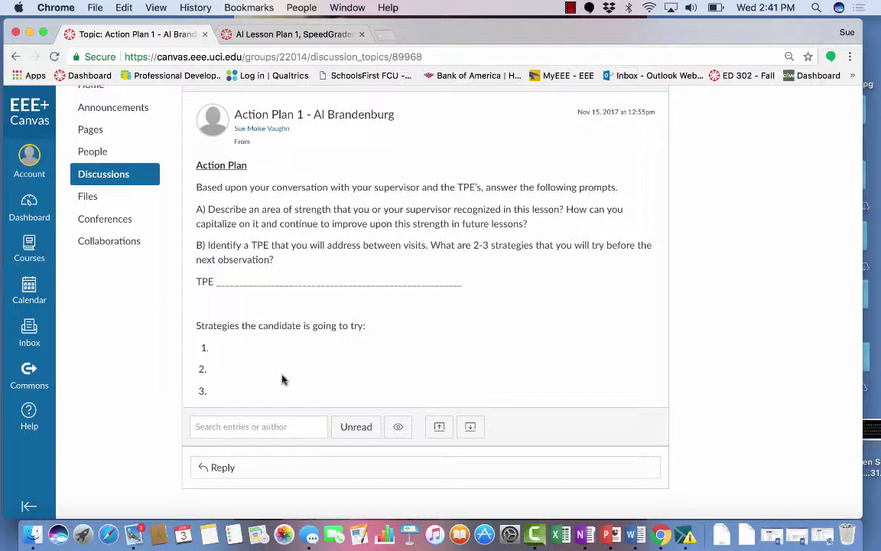
pyautogui.scroll(-1, 282, 380)
pyautogui.scroll(1, 283, 380)
pyautogui.scroll(-1, 282, 379)
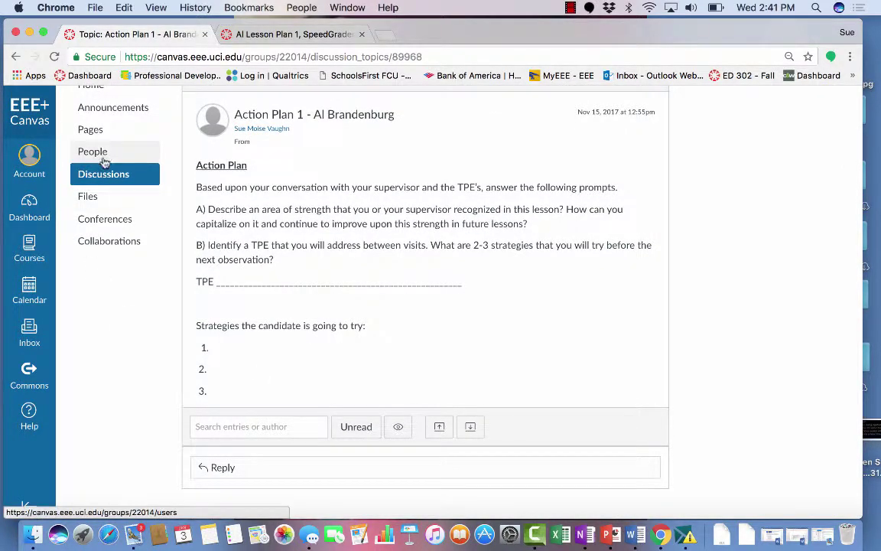
# Leave the Action Plan 1 group discussion and return through the dashboard to the modules of the Student Teaching - ED 307 course
pyautogui.scroll(3, 103, 164)
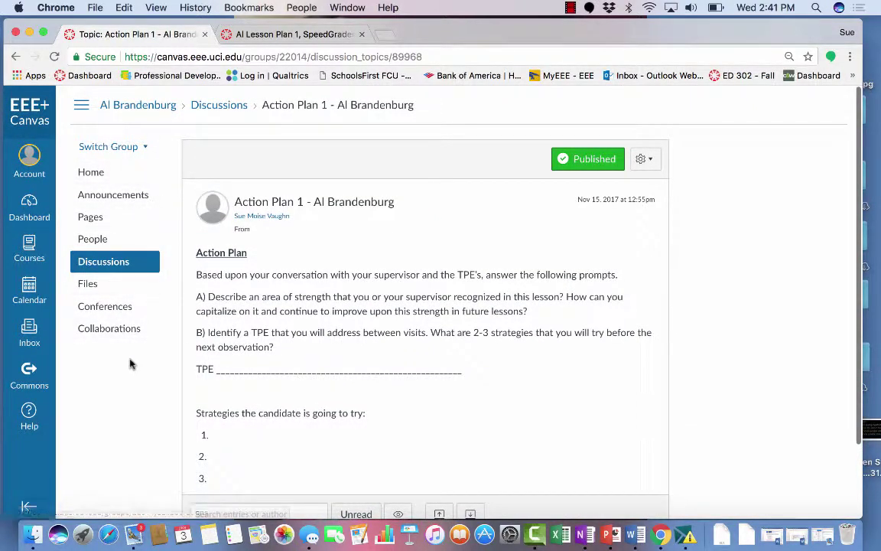
pyautogui.click(144, 109)
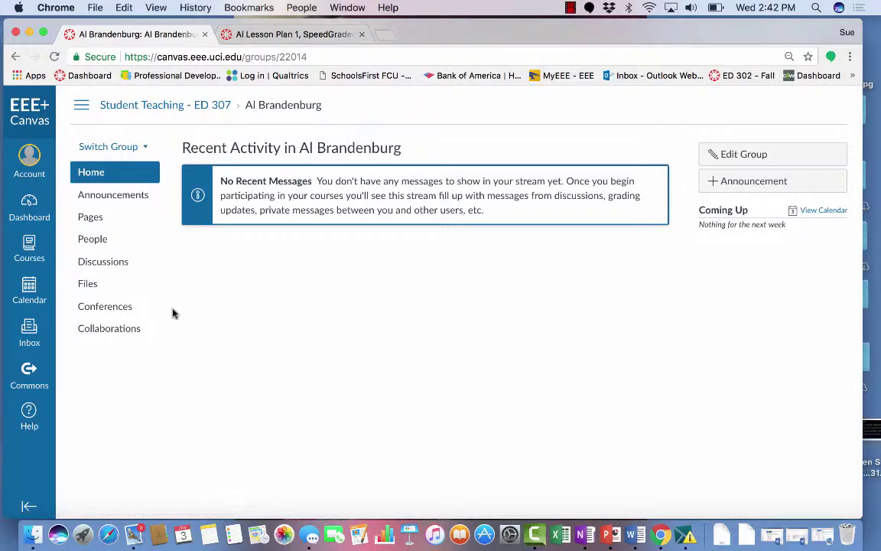
pyautogui.click(29, 204)
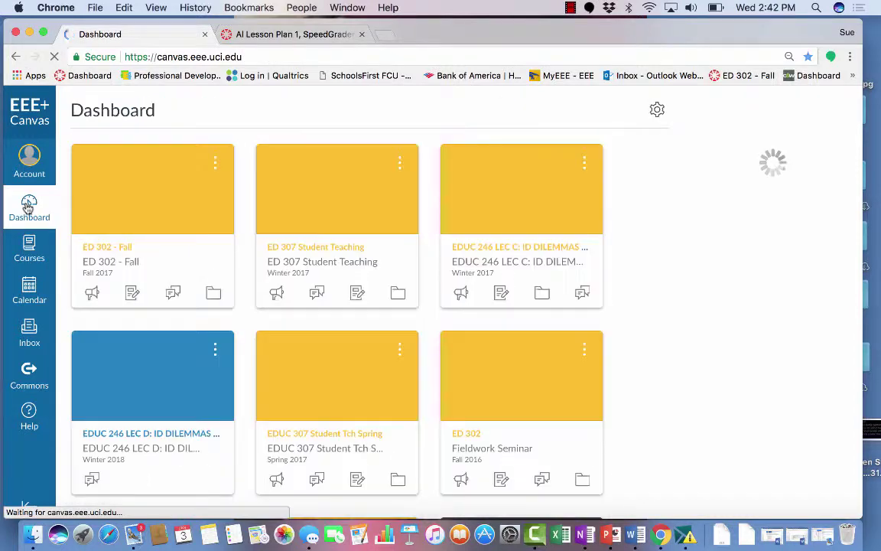
pyautogui.scroll(-5, 138, 421)
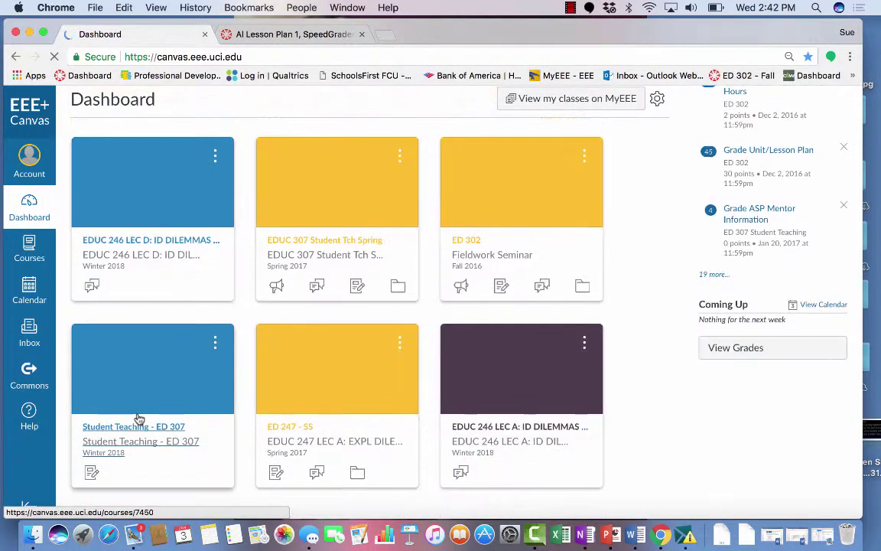
pyautogui.click(145, 396)
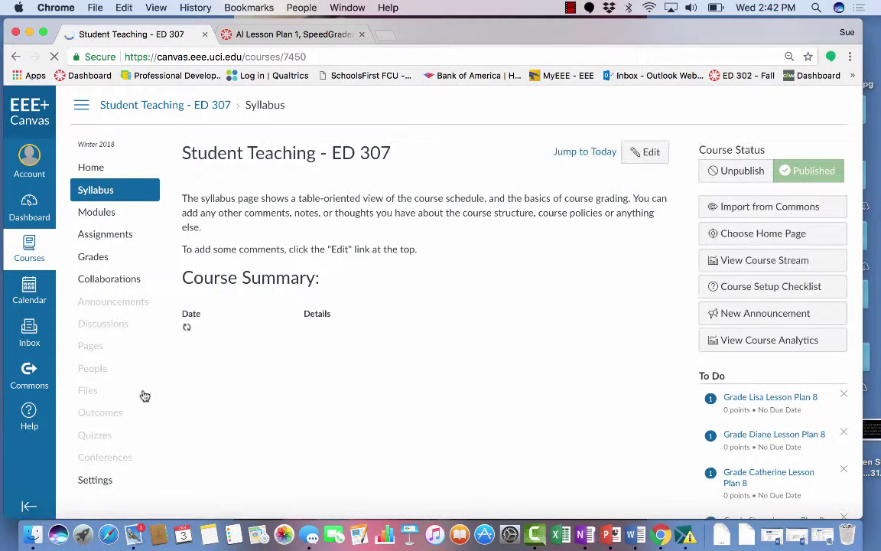
pyautogui.click(97, 212)
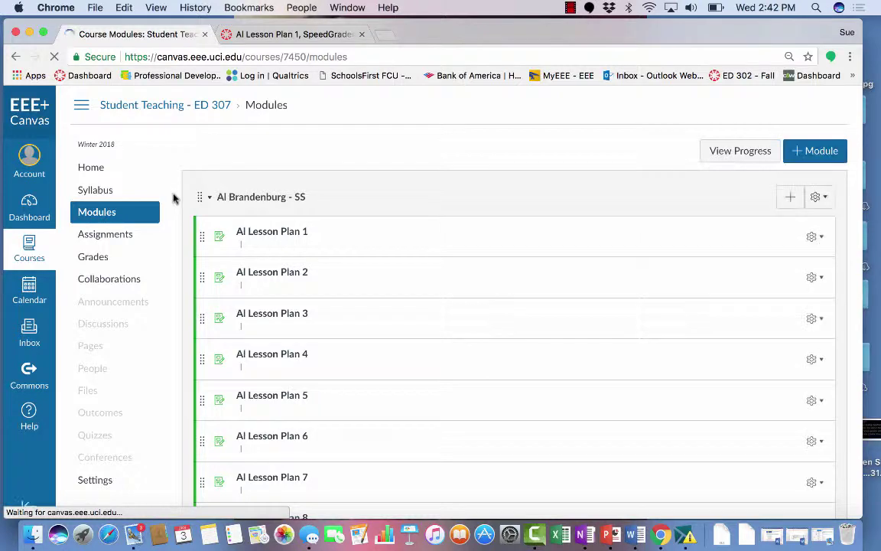
# Collapse and re-expand the first supervisor's module, and open its Supervisor Candidate Formative Evaluation page
pyautogui.scroll(-1, 182, 196)
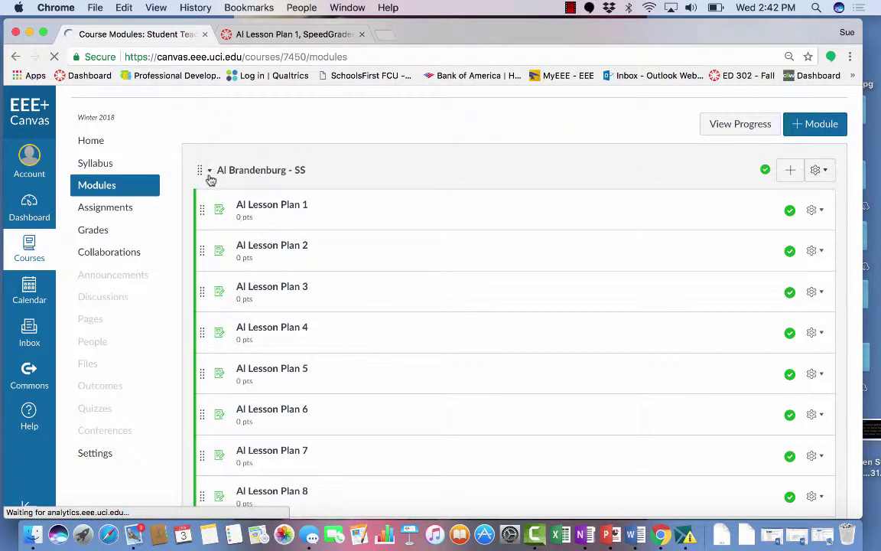
pyautogui.click(210, 173)
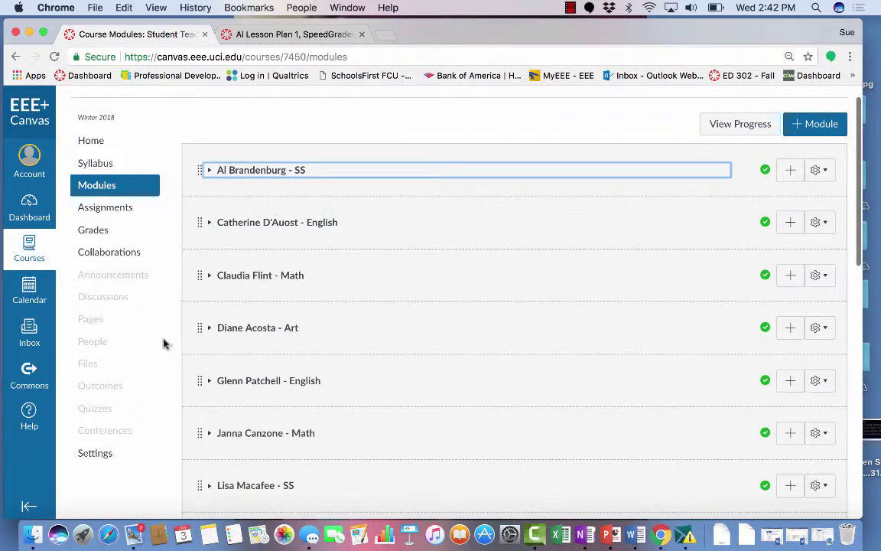
pyautogui.click(209, 170)
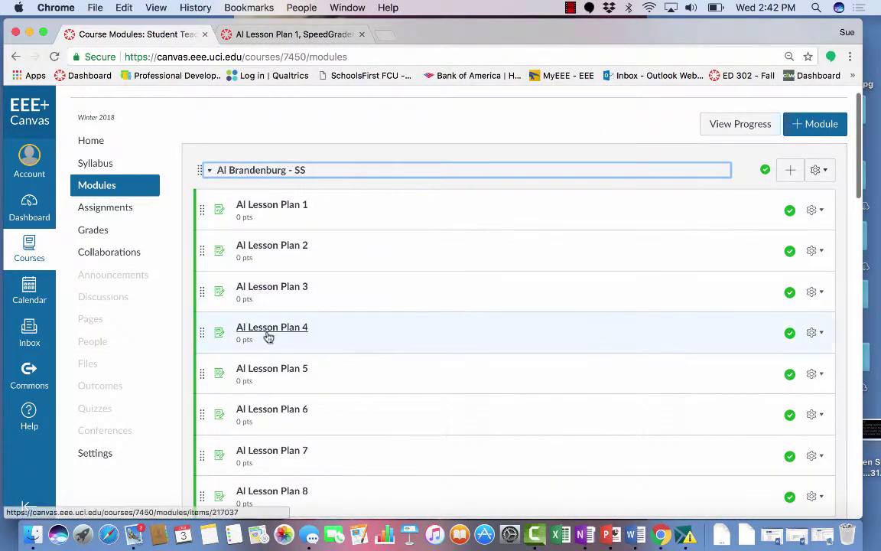
pyautogui.scroll(-5, 277, 415)
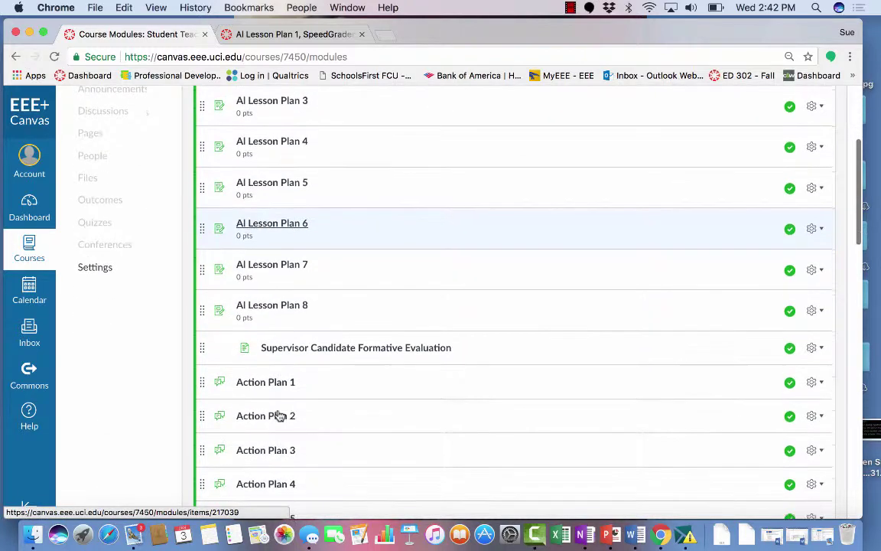
pyautogui.click(369, 353)
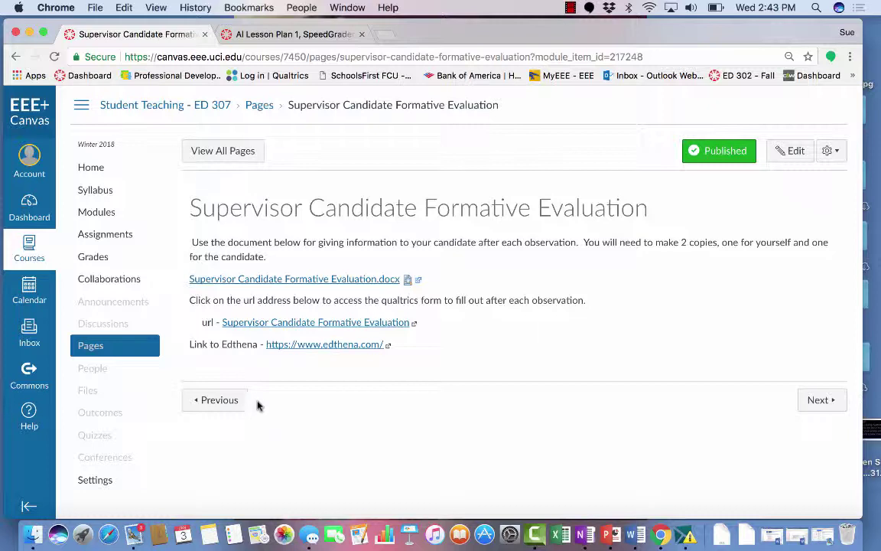
pyautogui.click(571, 9)
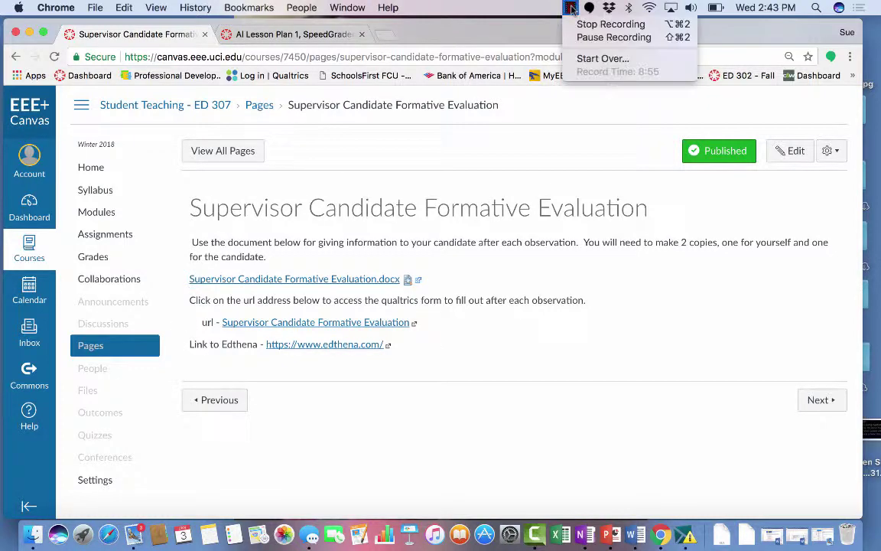